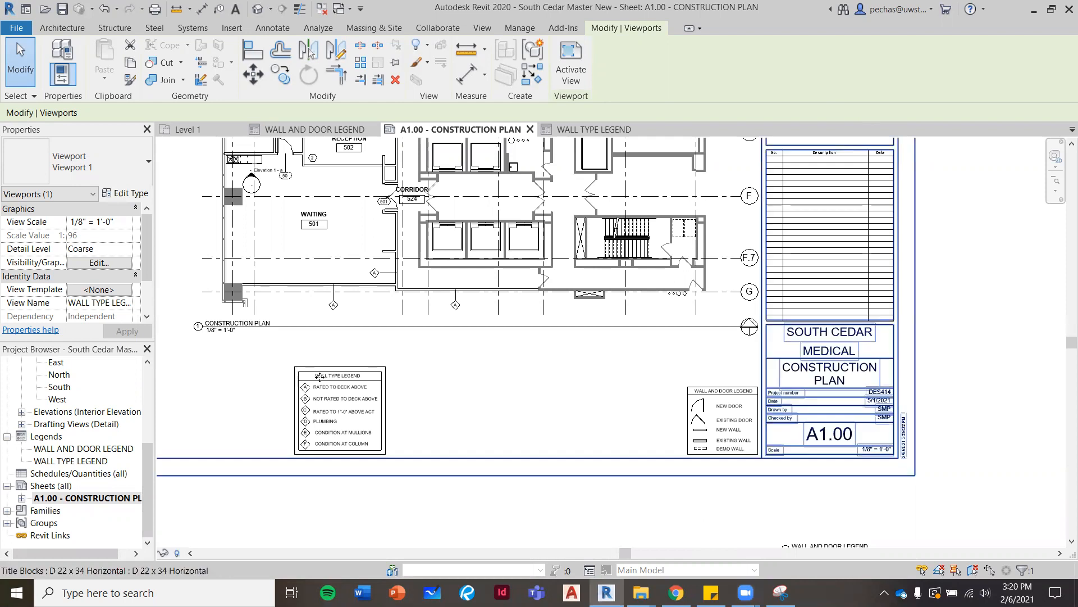
# Create a new legend view named ROOM SCHEDULE at a scale of 1/8" = 1'-0".
pyautogui.click(359, 500)
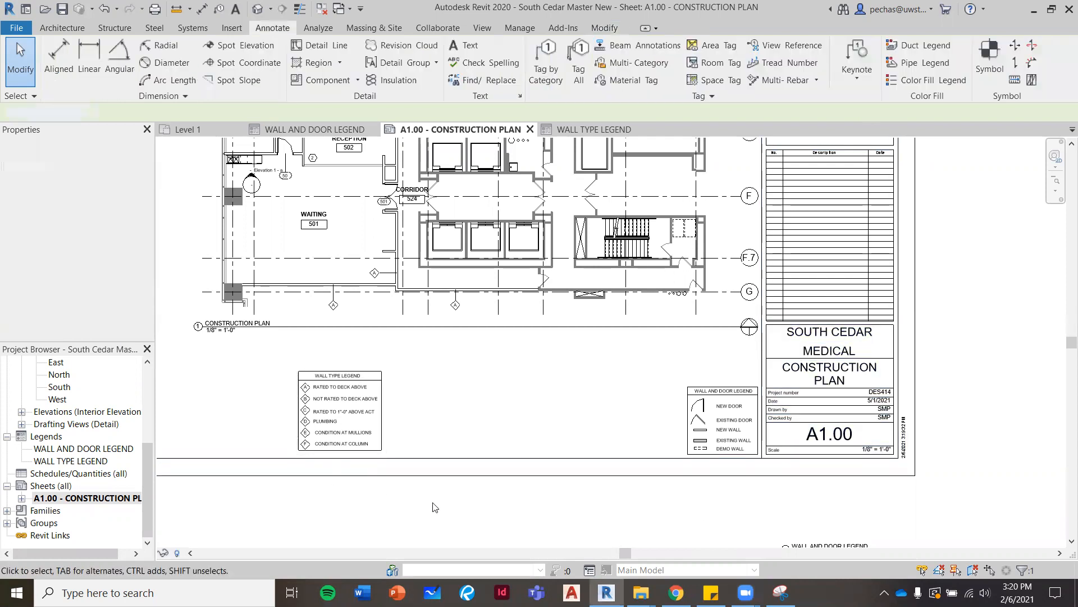
pyautogui.scroll(2, 429, 504)
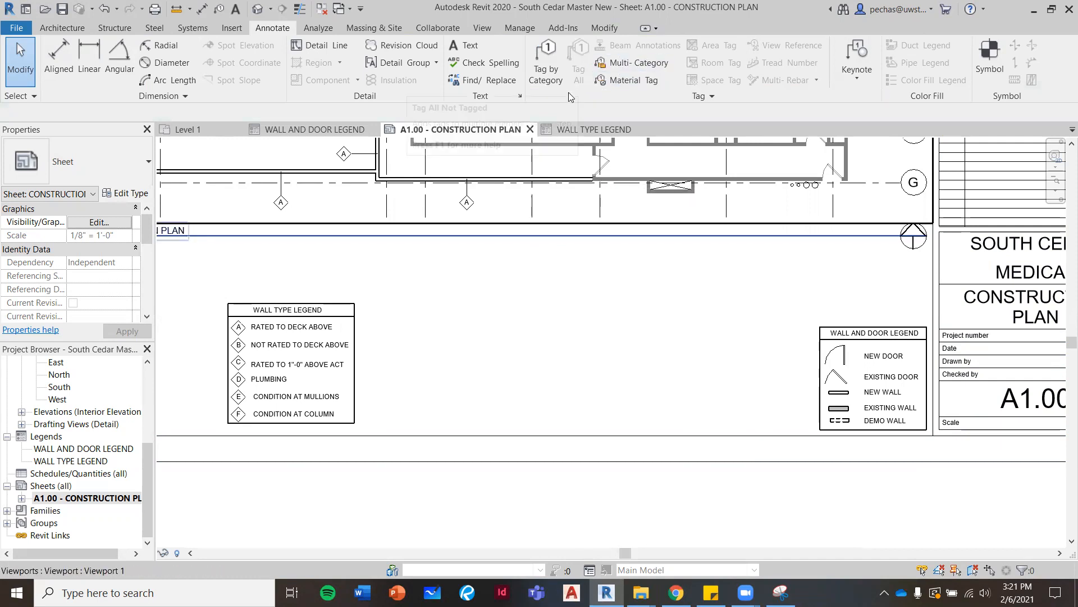
pyautogui.scroll(-2, 525, 284)
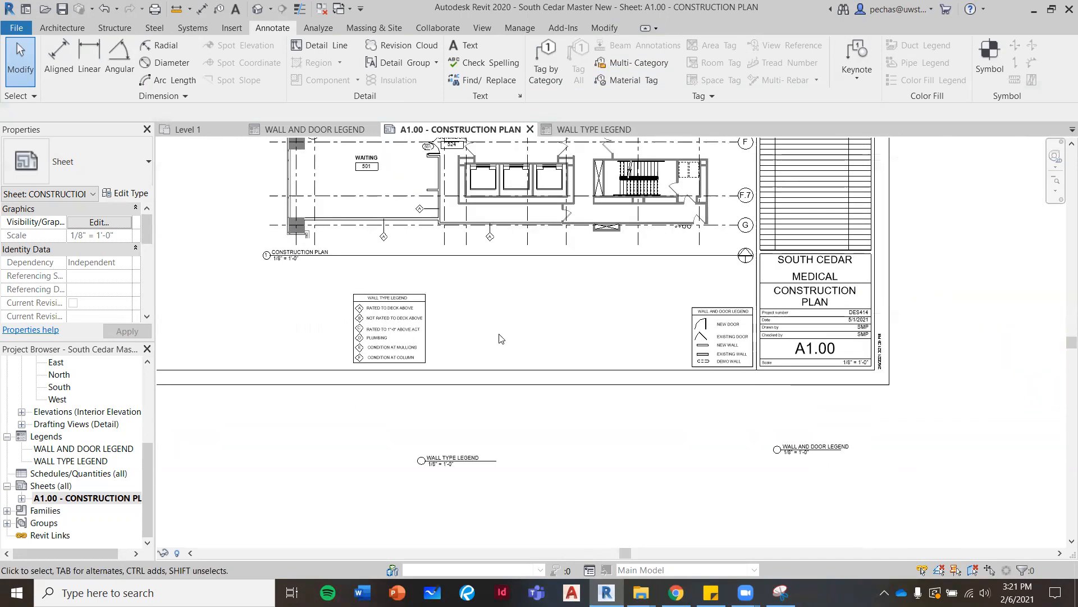
pyautogui.moveTo(562, 355); pyautogui.dragTo(574, 410, button='middle')
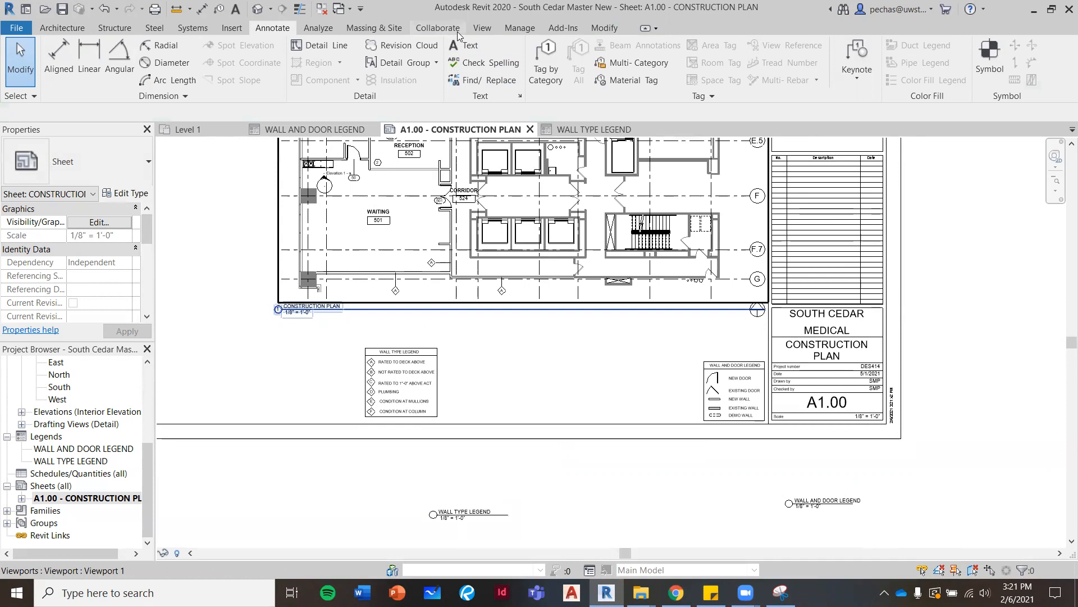
pyautogui.click(481, 27)
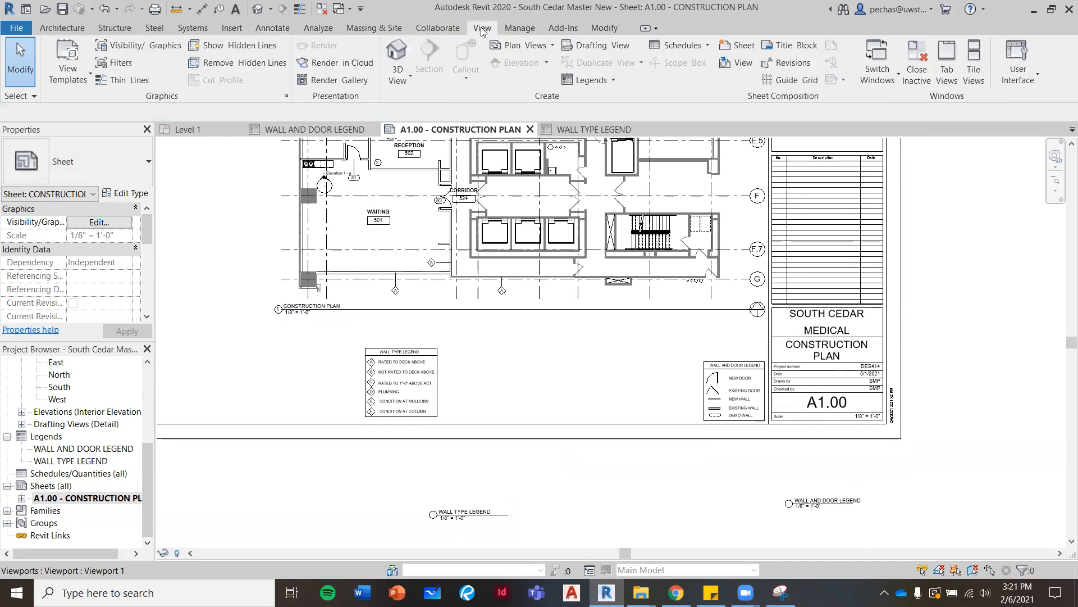
pyautogui.click(599, 83)
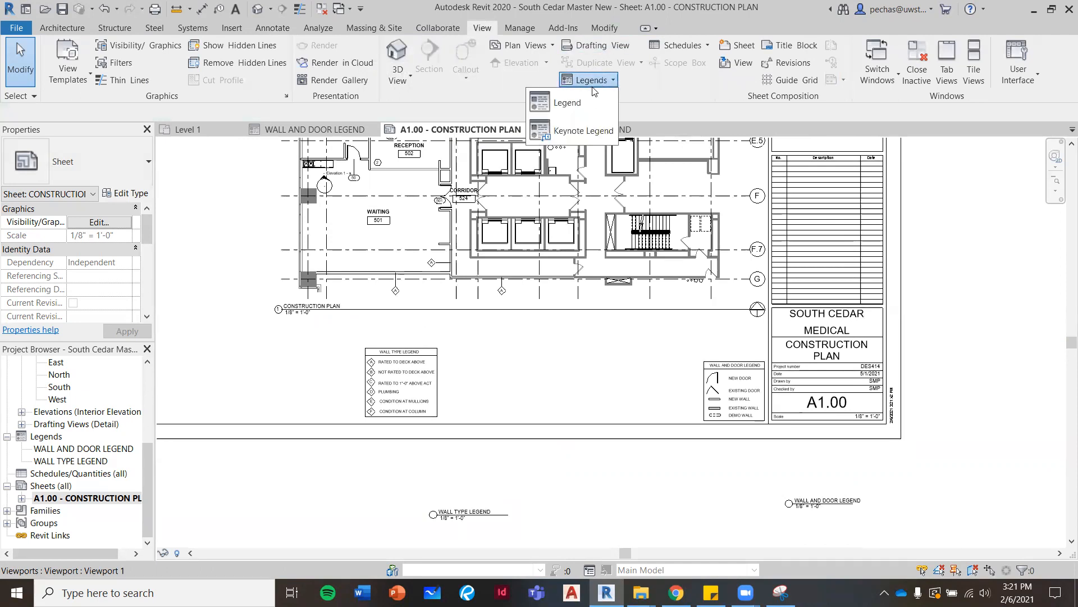
pyautogui.click(569, 104)
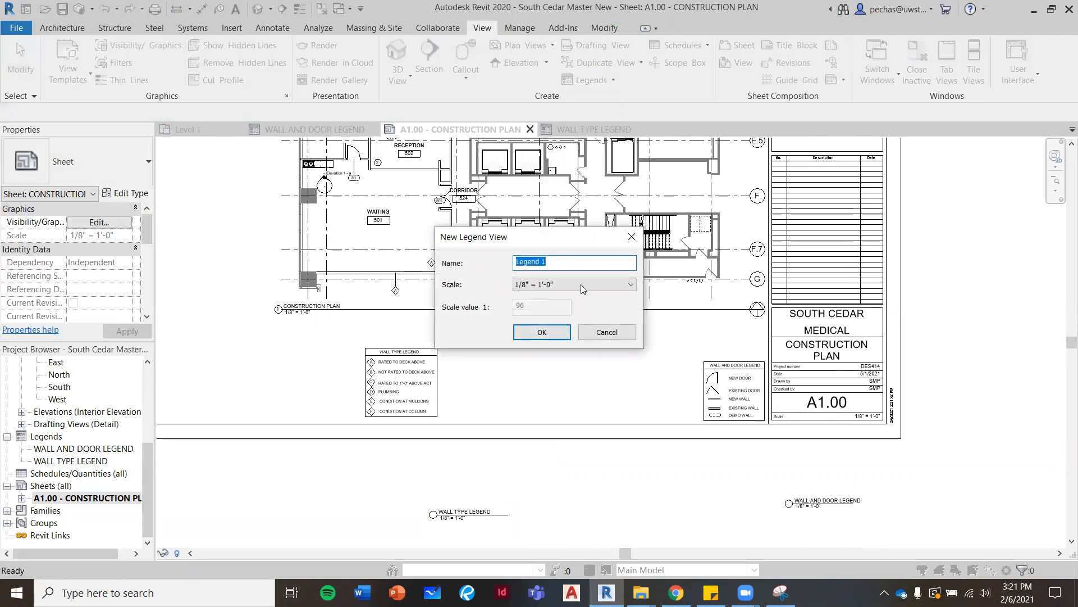
pyautogui.write('r')
pyautogui.click(541, 332)
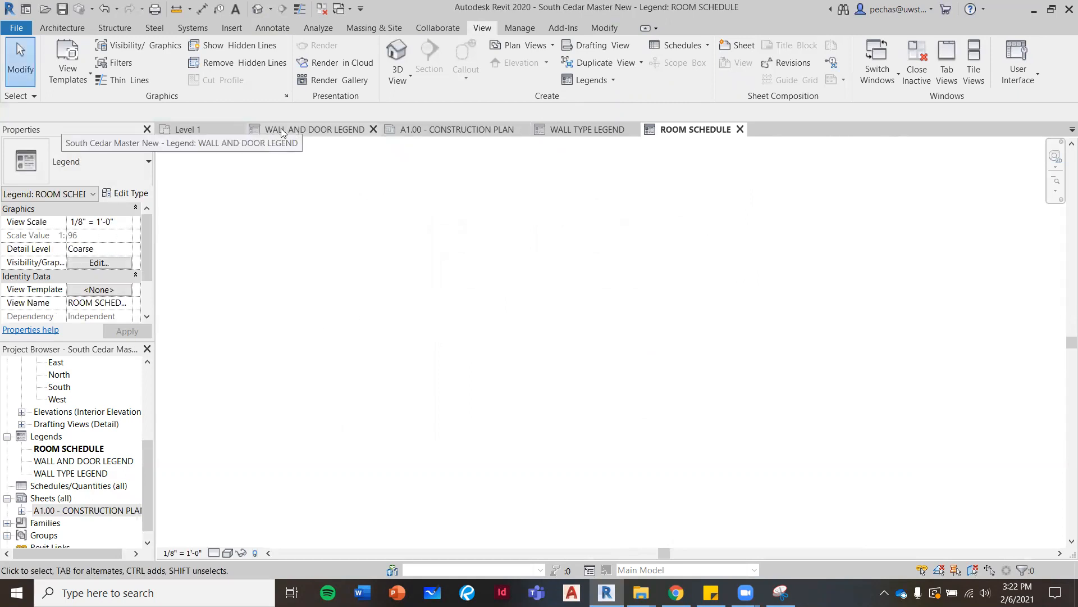
# Close the WALL AND DOOR LEGEND and WALL TYPE LEGEND views and return to the legend area of sheet A1.00.
pyautogui.click(373, 129)
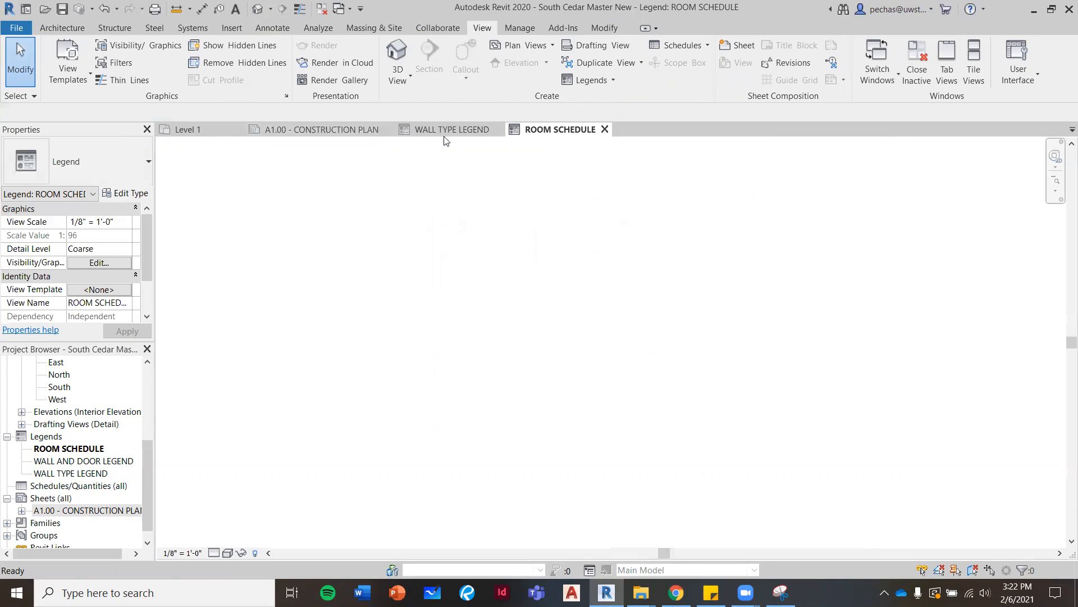
pyautogui.click(498, 129)
pyautogui.click(316, 128)
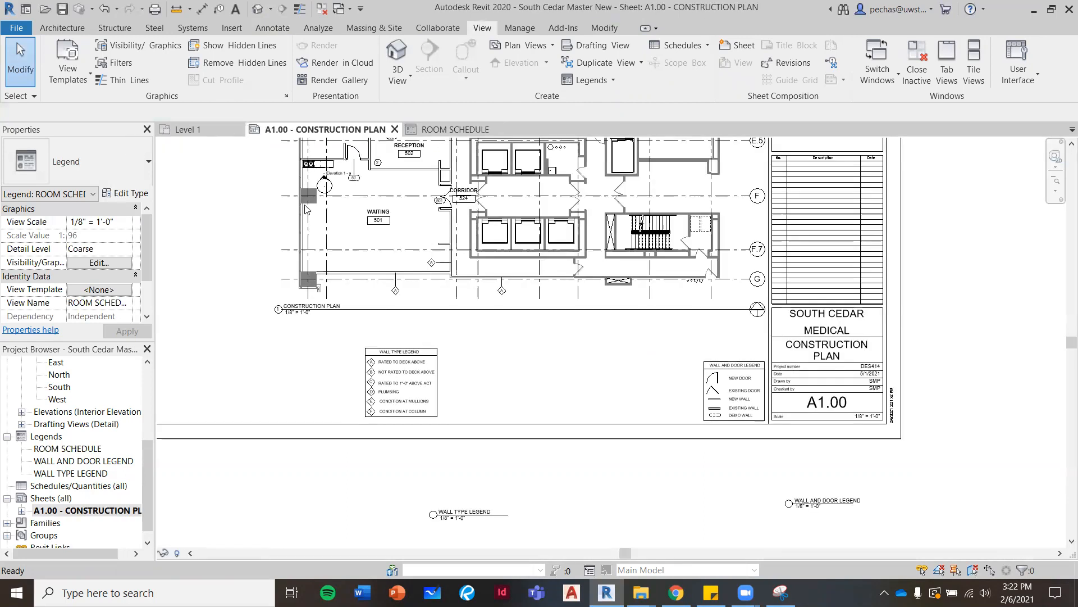
pyautogui.scroll(-4, 503, 438)
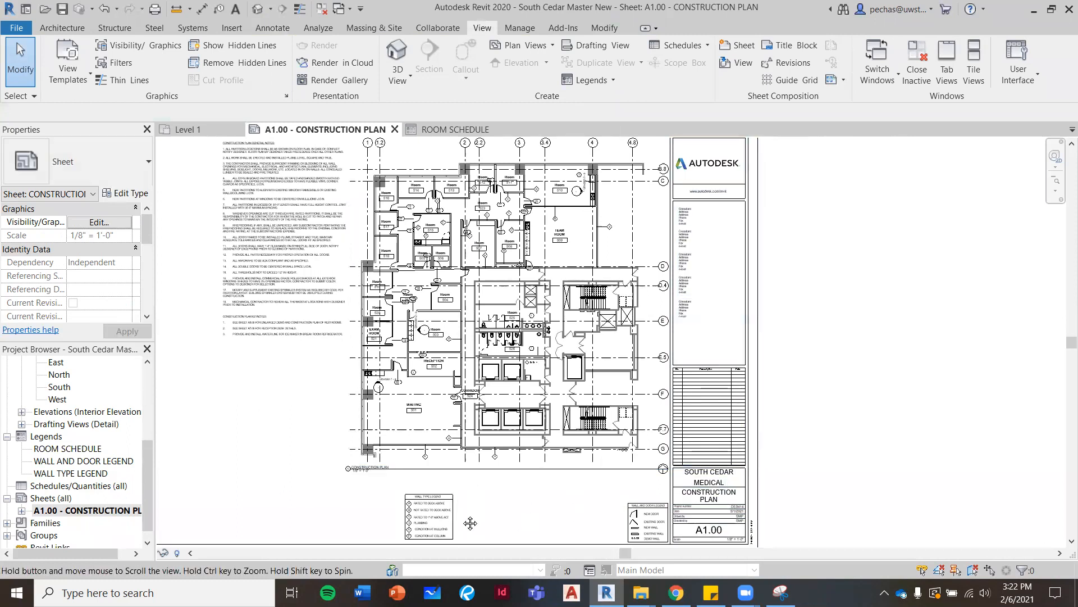
pyautogui.moveTo(459, 464); pyautogui.dragTo(420, 410, button='middle')
pyautogui.scroll(4, 417, 525)
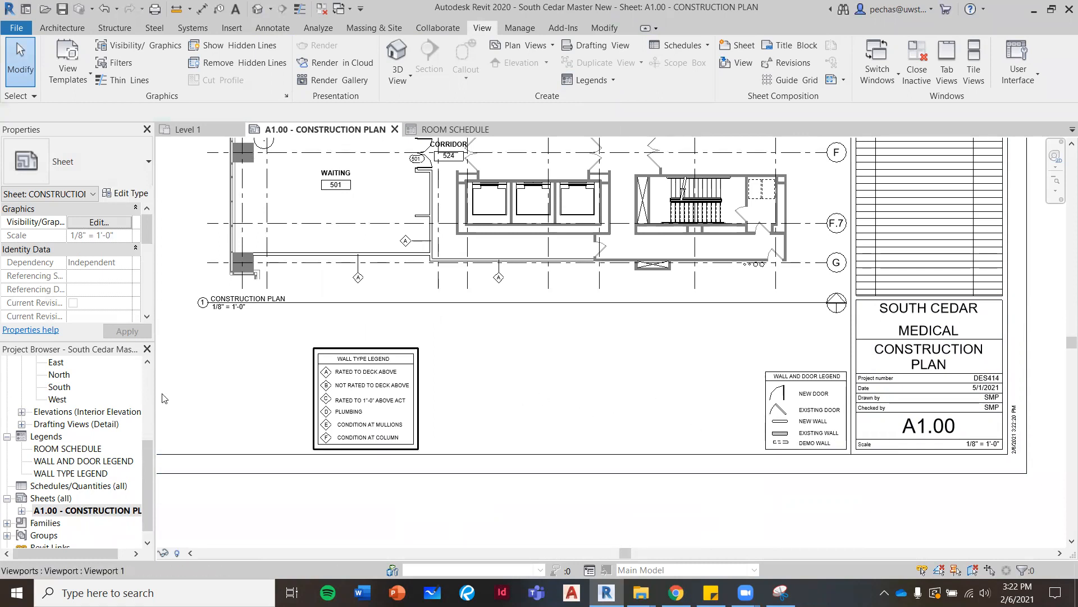
# In the ROOM SCHEDULE legend, place a text note listing 501 WAITING ROOM, 502 RECEPTION and 503 COPY/CALL ROOM on separate lines.
pyautogui.doubleClick(54, 449)
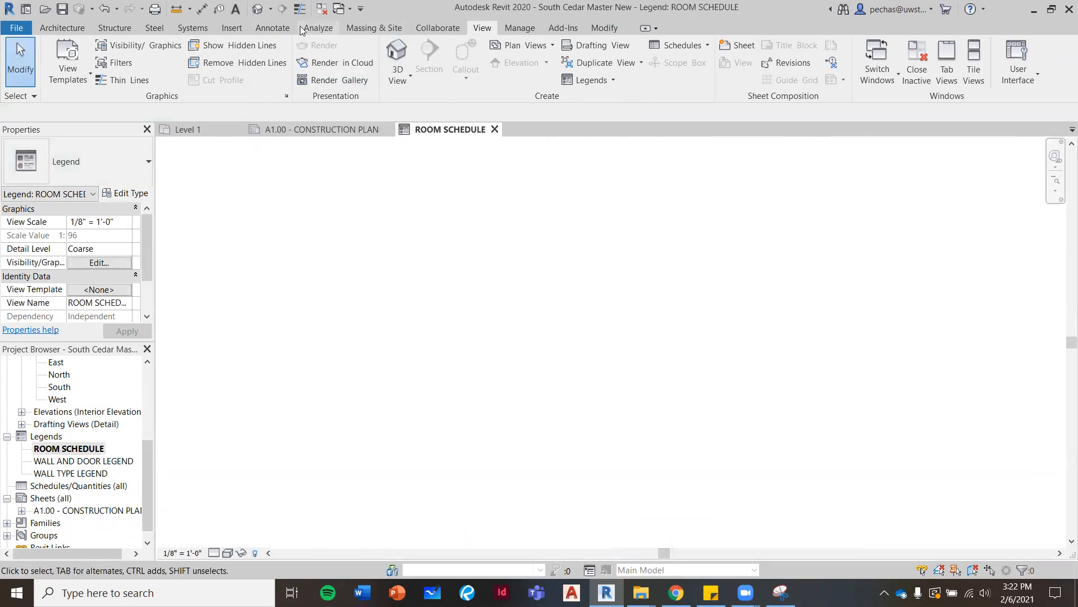
pyautogui.click(273, 28)
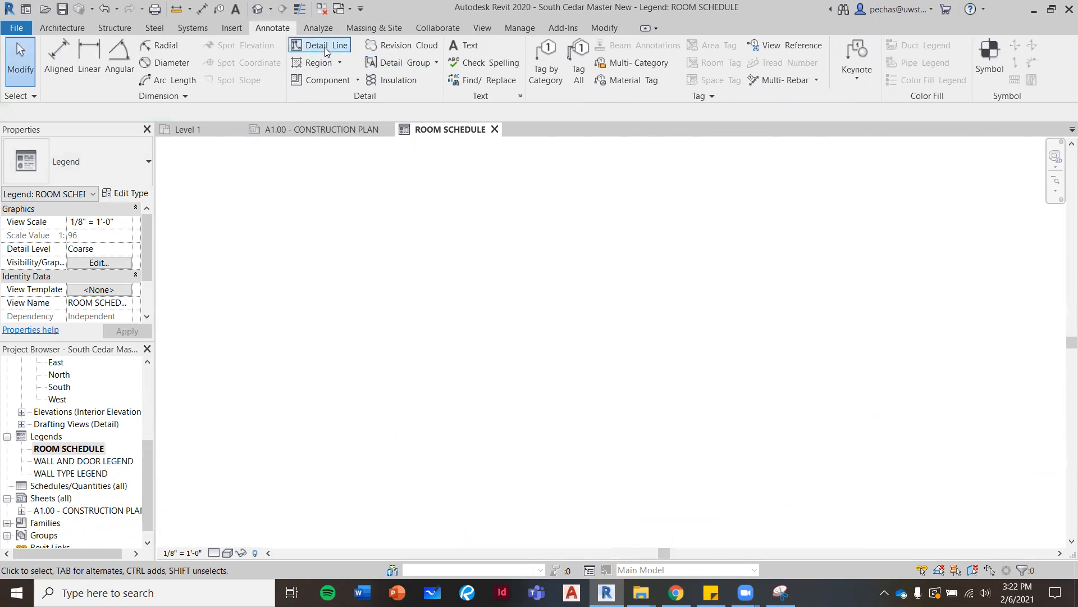
pyautogui.click(260, 297)
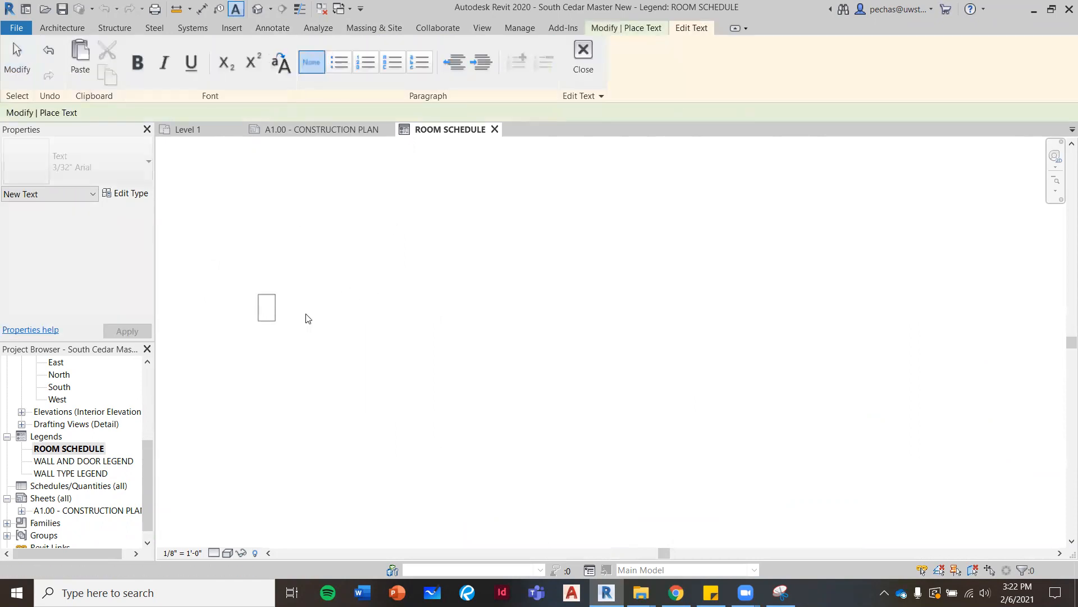
pyautogui.write('501   WAITING ROOM')
pyautogui.press('Return')
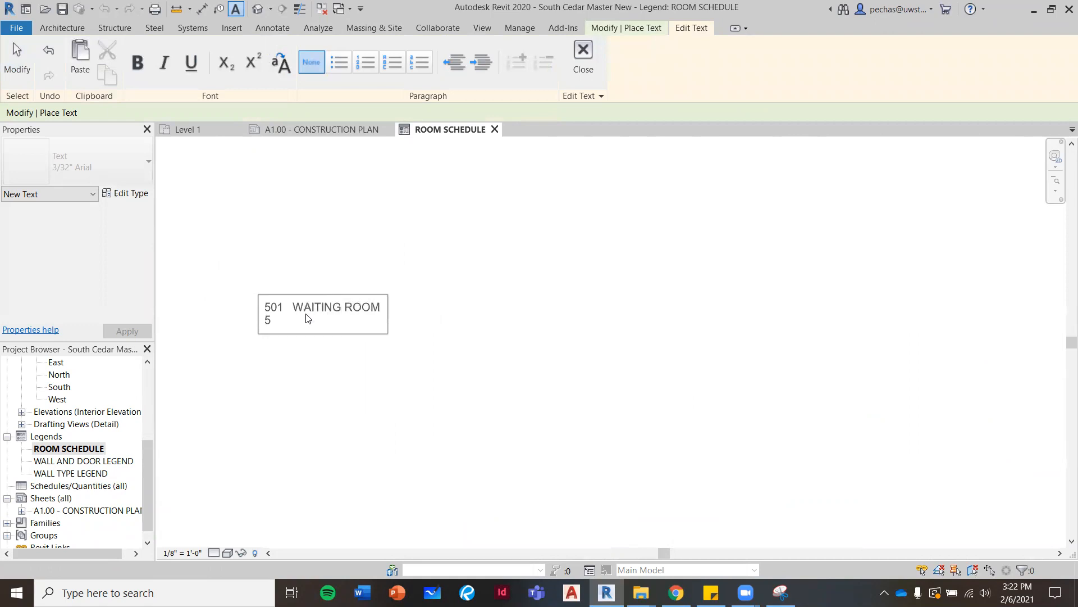
pyautogui.write('502 RECEPTION')
pyautogui.press('Return')
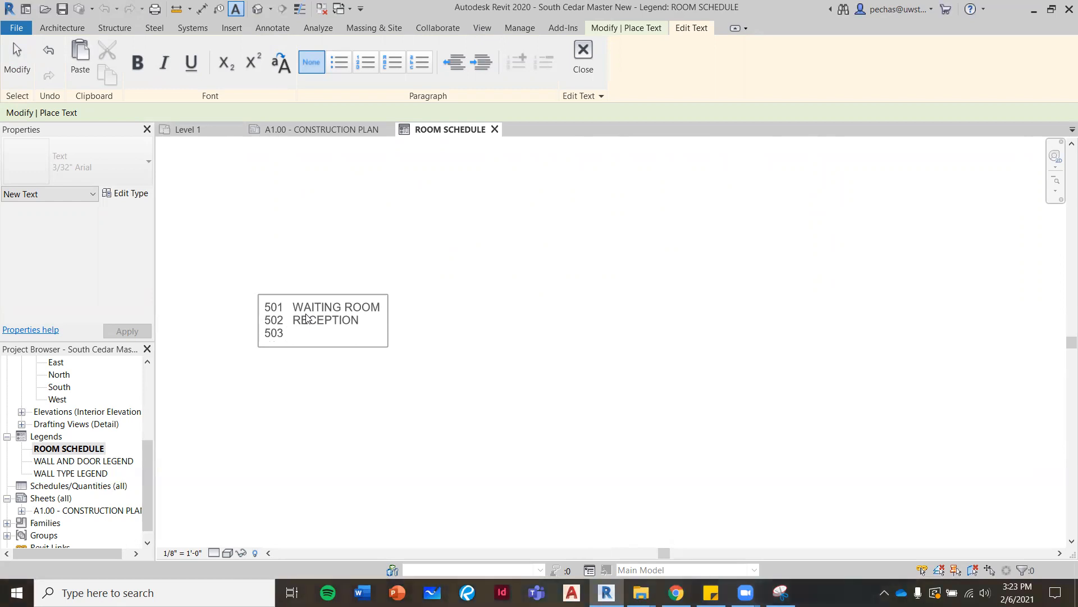
pyautogui.write('503')
pyautogui.press('Tab')
pyautogui.write('COPY/CALL ROOM')
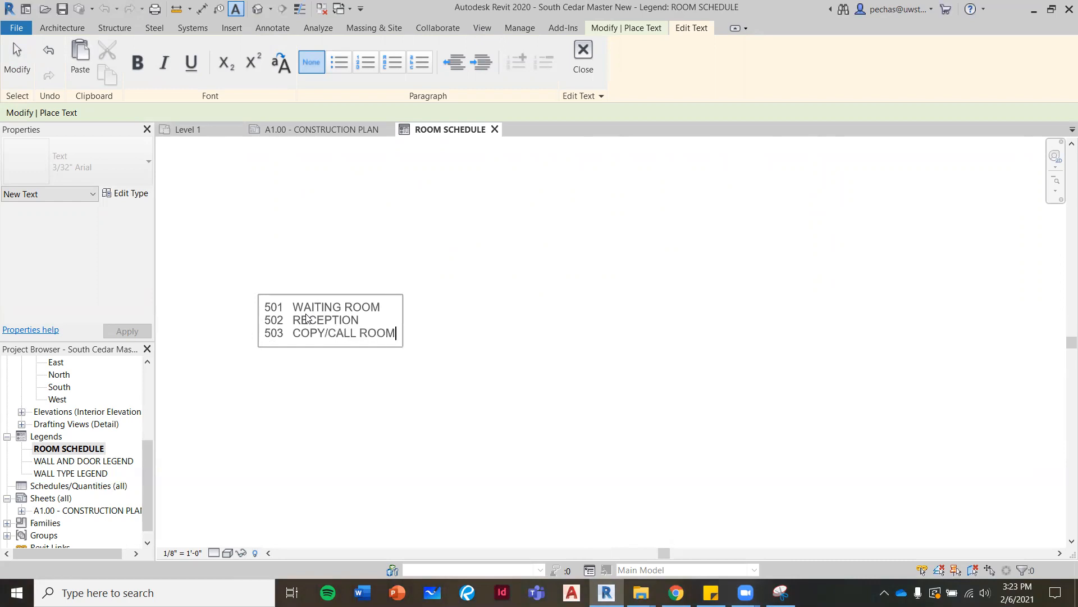
pyautogui.click(477, 371)
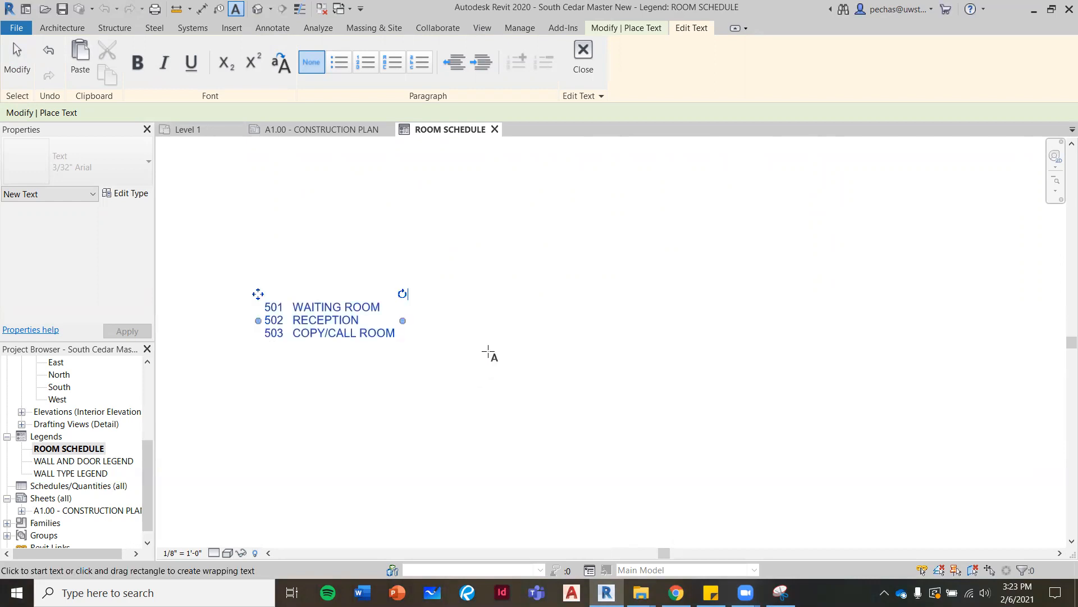
# Place the ROOM SCHEDULE legend on sheet A1.00 just to the right of the wall type legend.
pyautogui.doubleClick(73, 509)
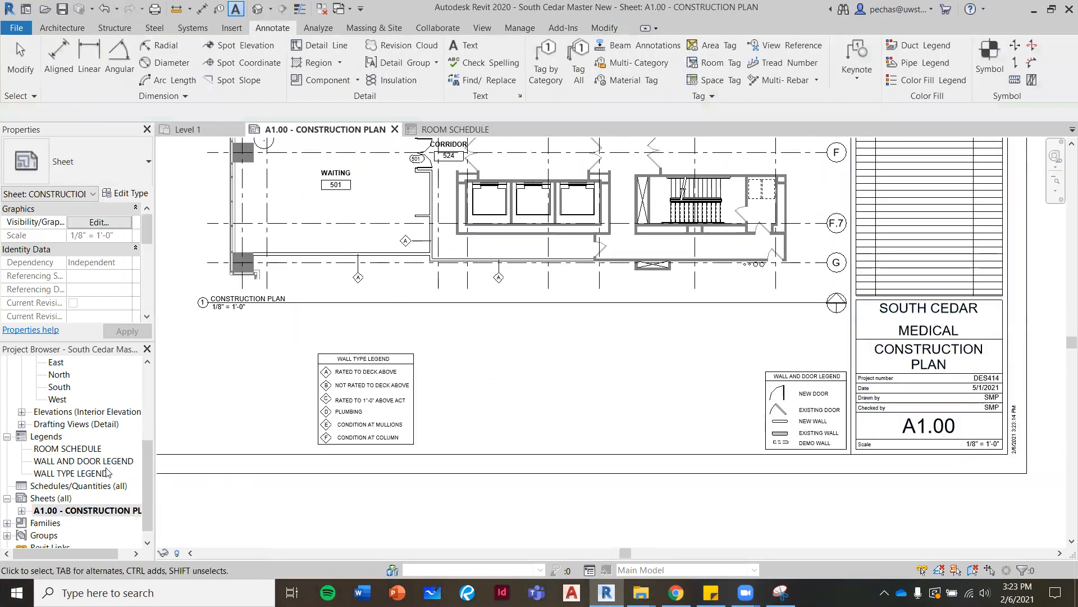
pyautogui.click(58, 449)
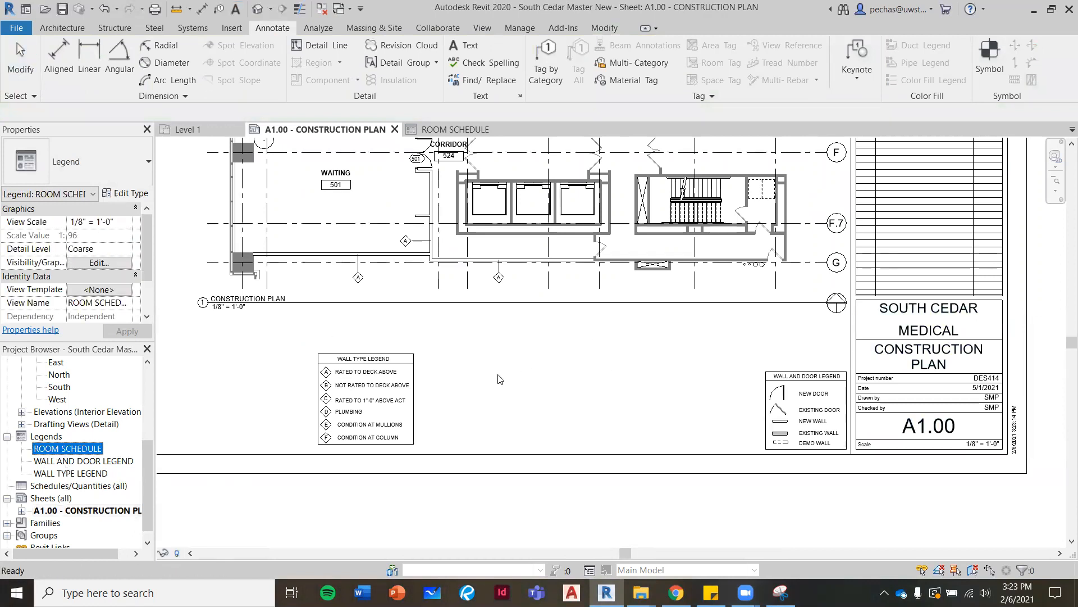
pyautogui.moveTo(57, 449); pyautogui.dragTo(500, 380)
pyautogui.click(470, 384)
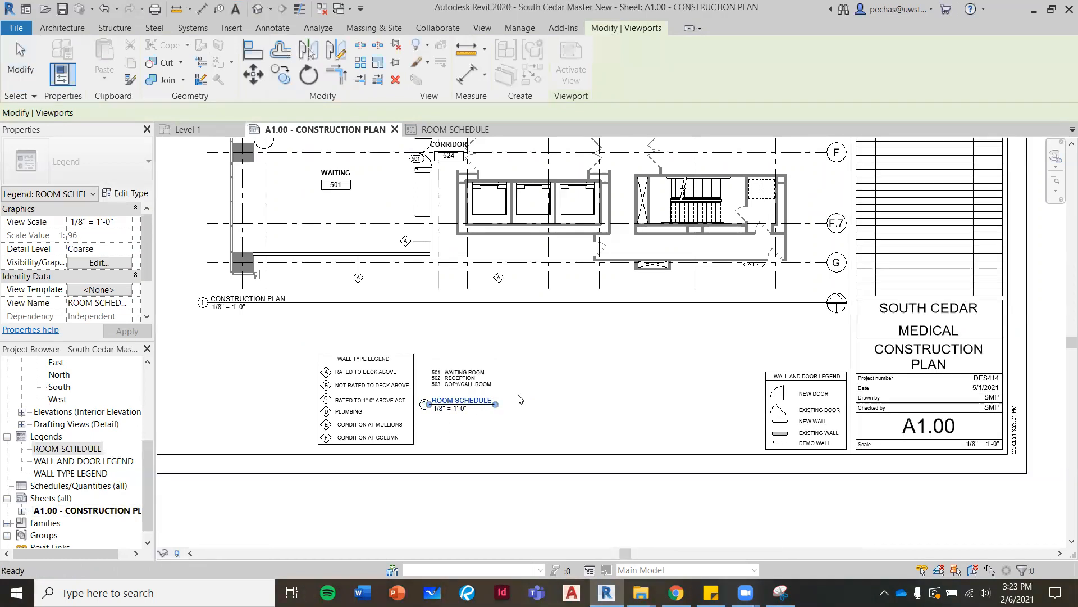
# Move the ROOM SCHEDULE viewport title off the sheet, below the bottom border.
pyautogui.click(453, 400)
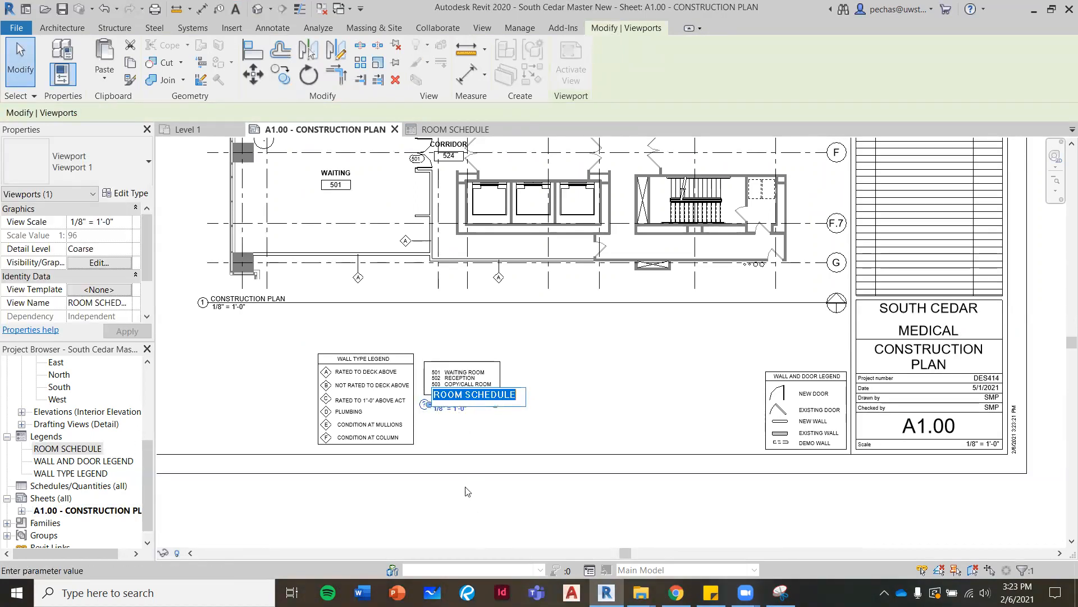
pyautogui.click(436, 407)
pyautogui.click(450, 477)
pyautogui.moveTo(447, 410); pyautogui.dragTo(610, 538)
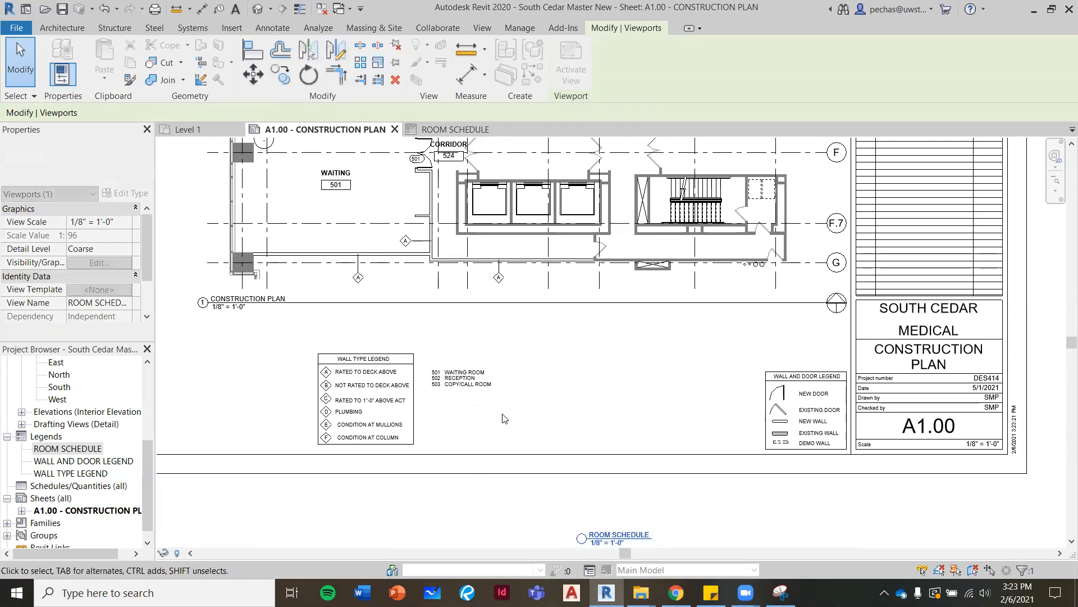
pyautogui.scroll(1, 450, 412)
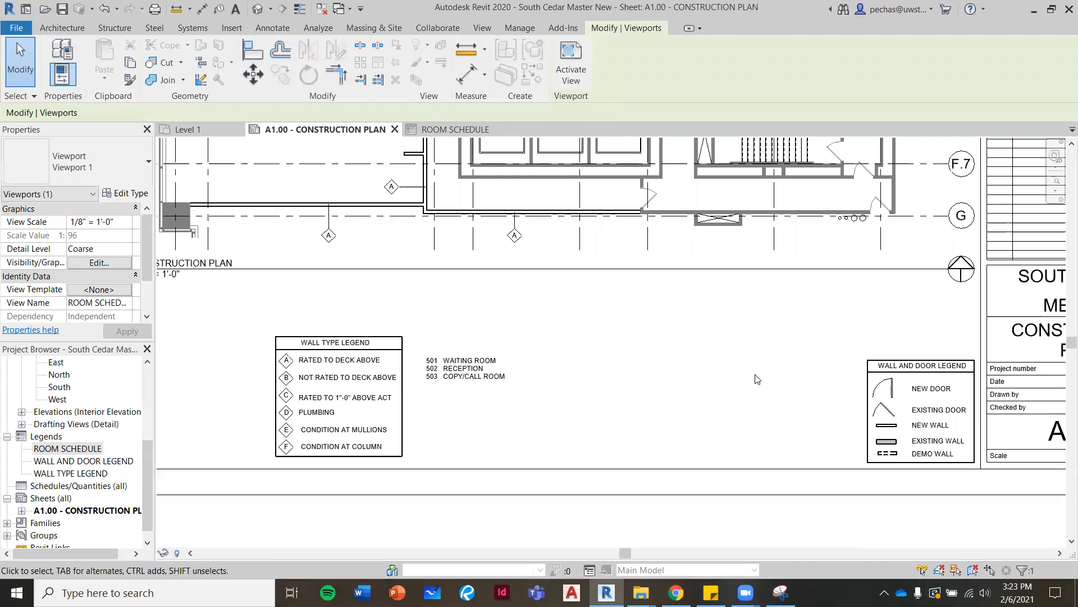
pyautogui.scroll(-3, 673, 381)
pyautogui.moveTo(775, 441); pyautogui.dragTo(705, 477, button='middle')
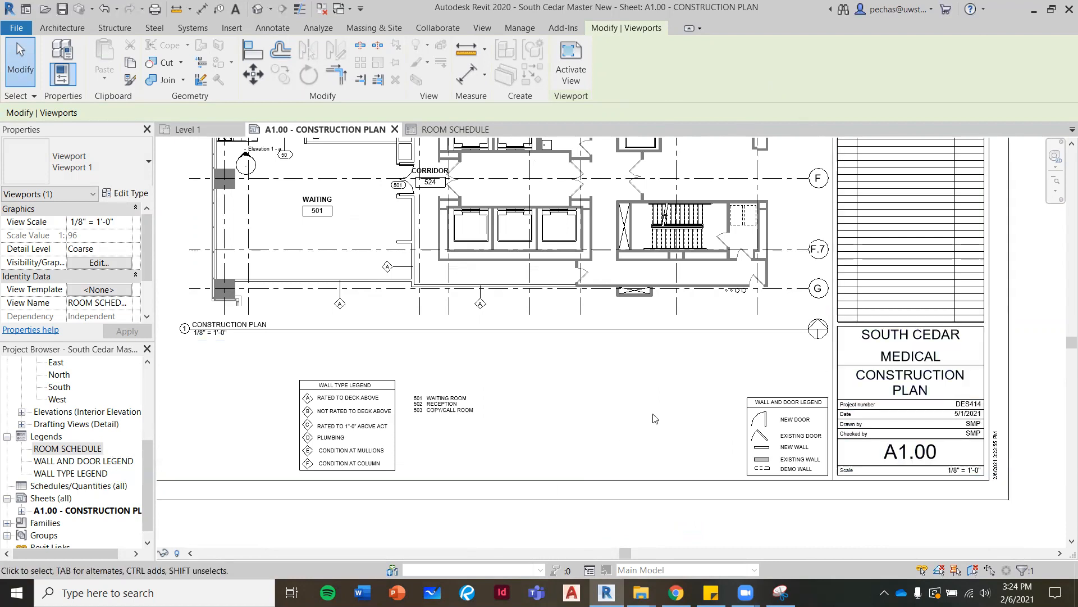
pyautogui.moveTo(527, 361); pyautogui.dragTo(571, 446, button='middle')
pyautogui.scroll(-2, 566, 295)
pyautogui.moveTo(542, 256); pyautogui.dragTo(543, 412, button='middle')
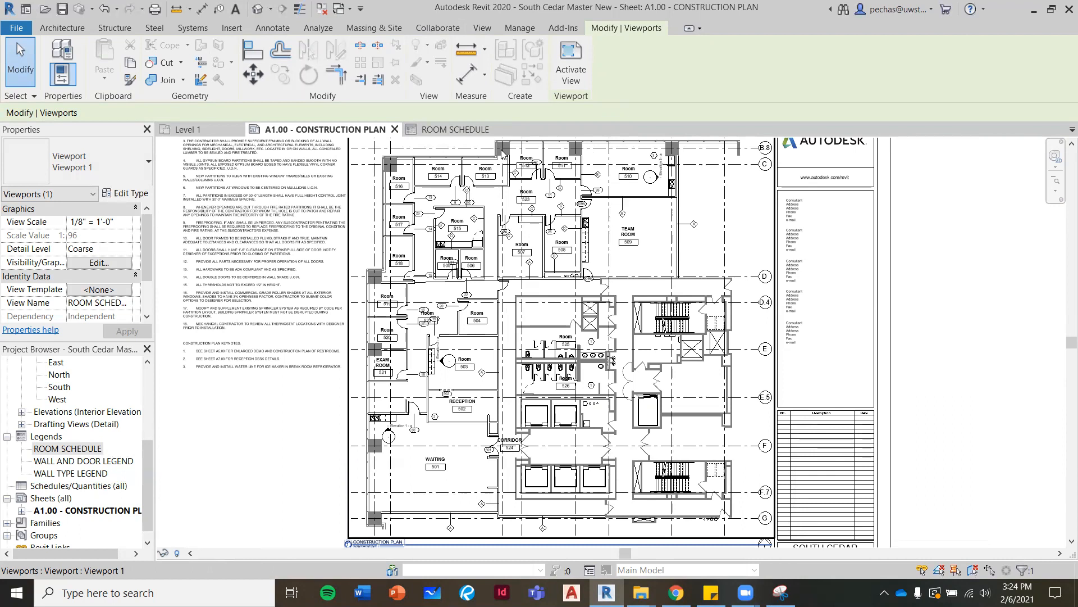
# Create a building component schedule for the Rooms category, keeping the name Room Schedule and the New Construction phase.
pyautogui.click(481, 28)
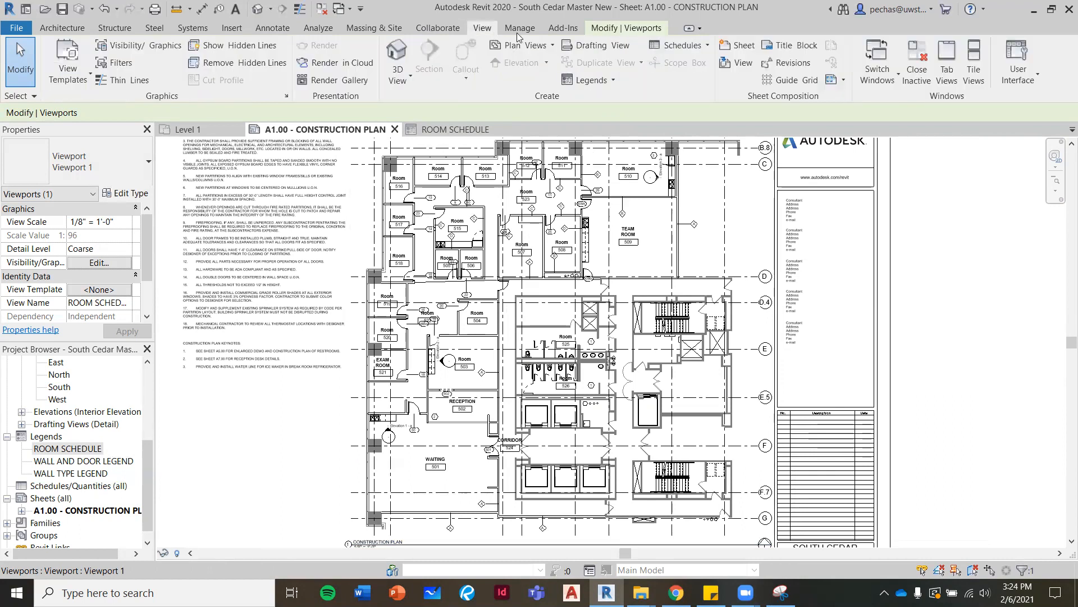
pyautogui.click(679, 45)
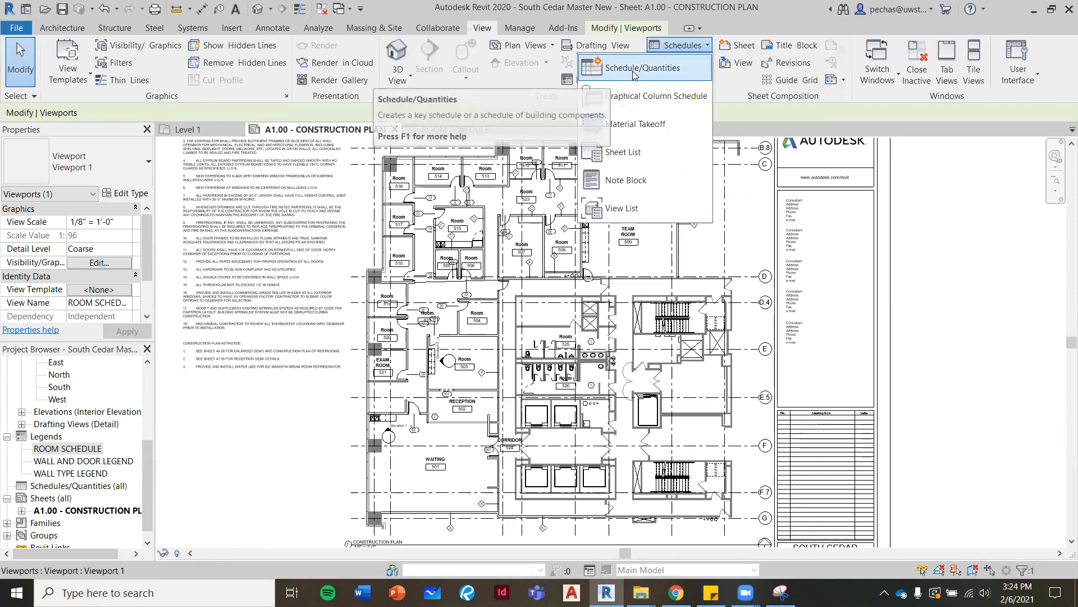
pyautogui.click(667, 70)
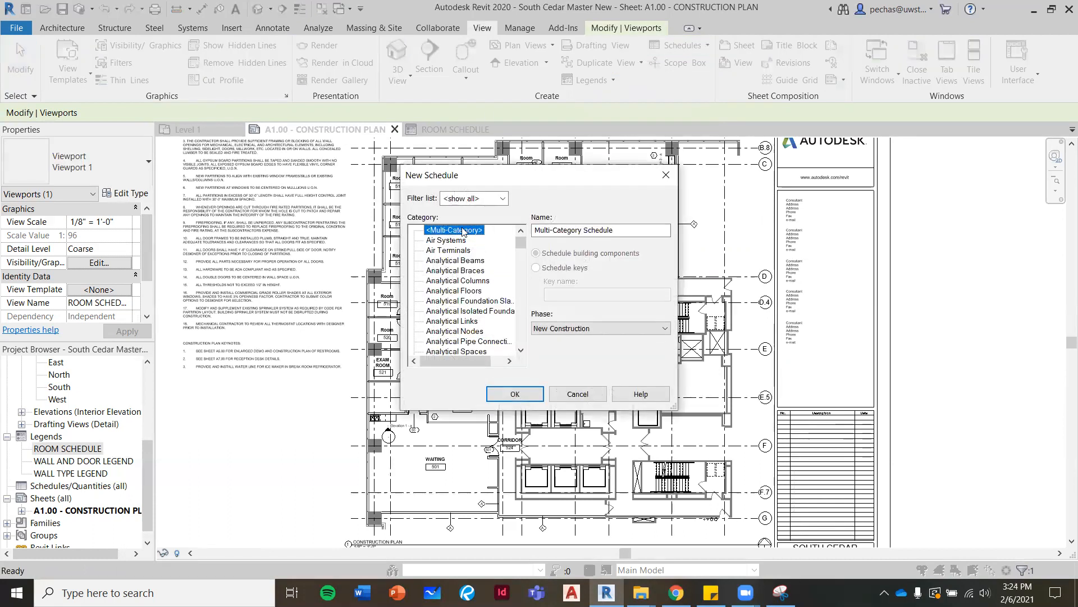
pyautogui.moveTo(520, 244); pyautogui.dragTo(520, 332)
pyautogui.scroll(4, 443, 292)
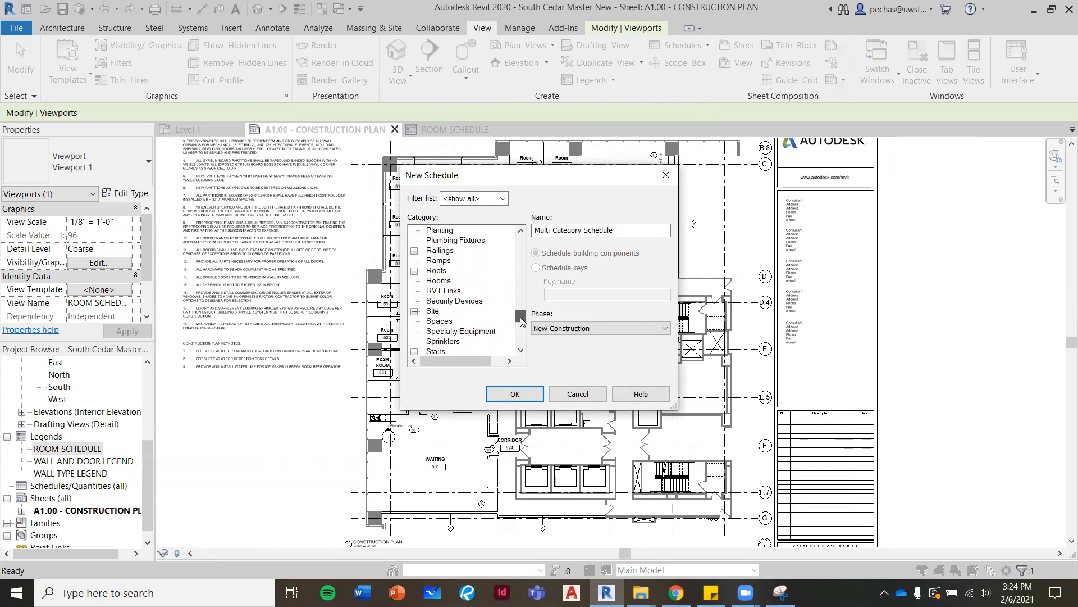
pyautogui.click(439, 281)
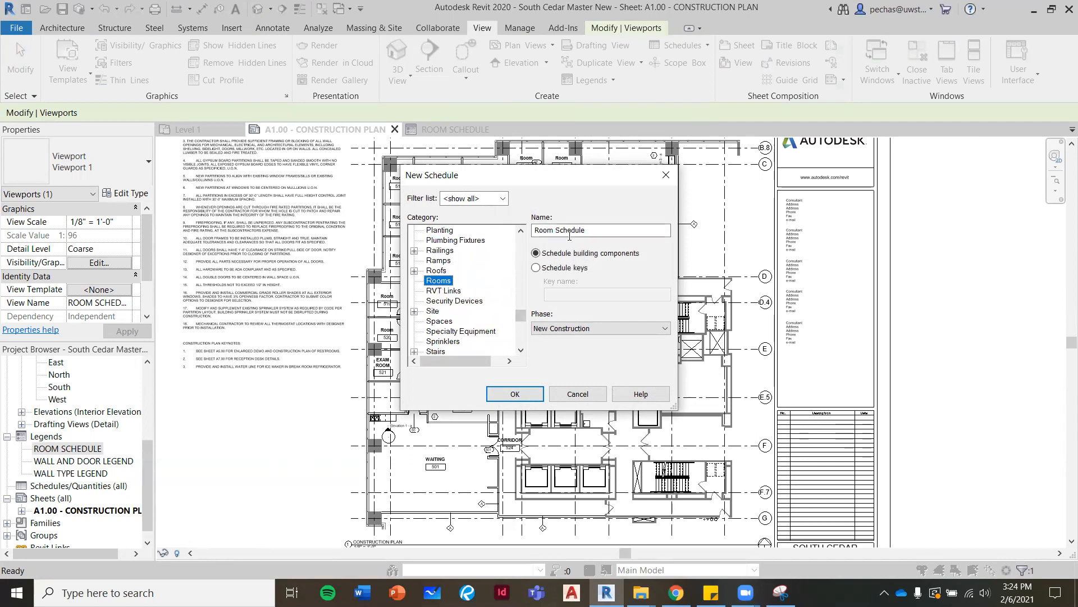
pyautogui.moveTo(618, 231); pyautogui.dragTo(534, 229)
pyautogui.moveTo(601, 229); pyautogui.dragTo(531, 237)
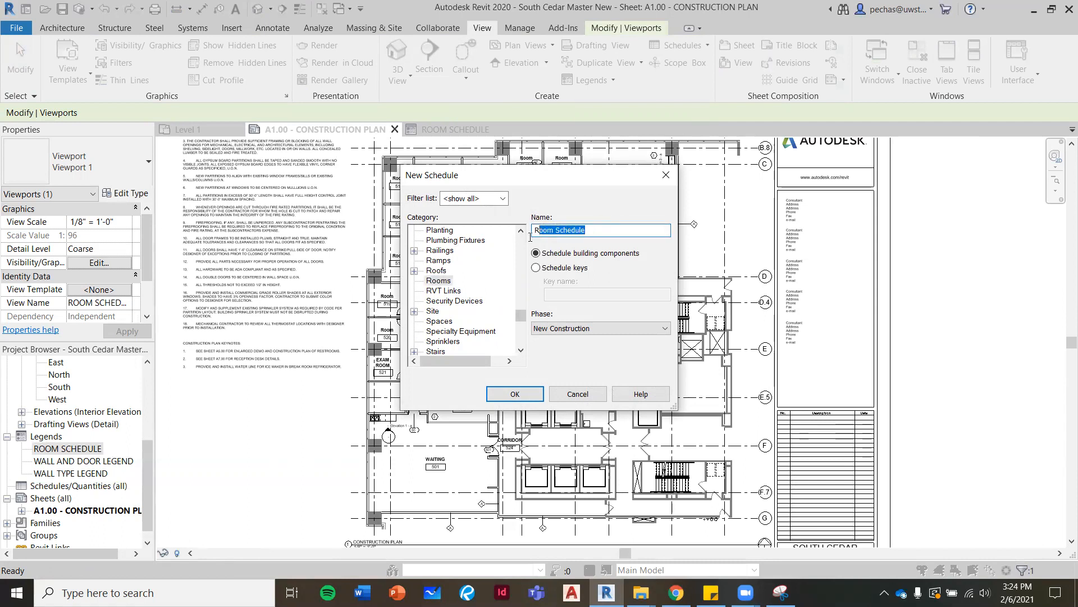
pyautogui.click(598, 230)
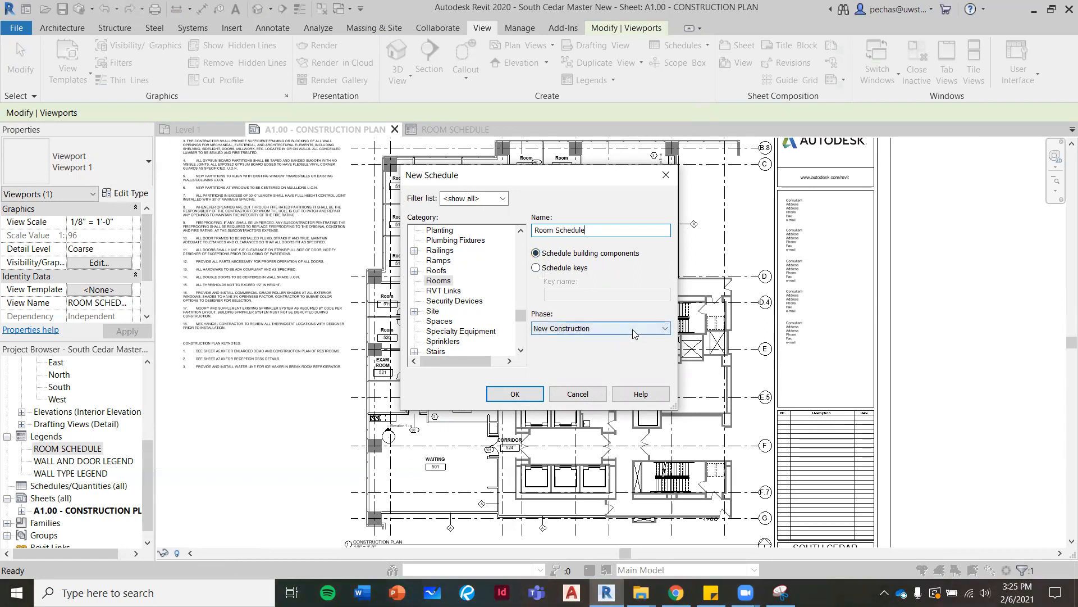
pyautogui.click(525, 393)
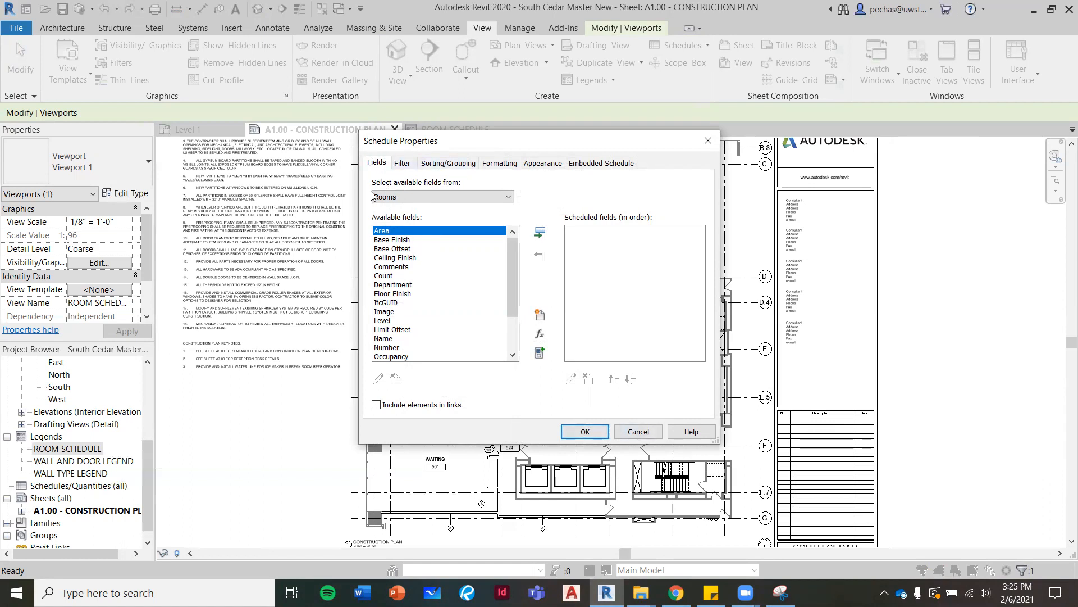
# Add the Number and Name fields, in that order, to the room schedule and generate it.
pyautogui.scroll(-3, 463, 336)
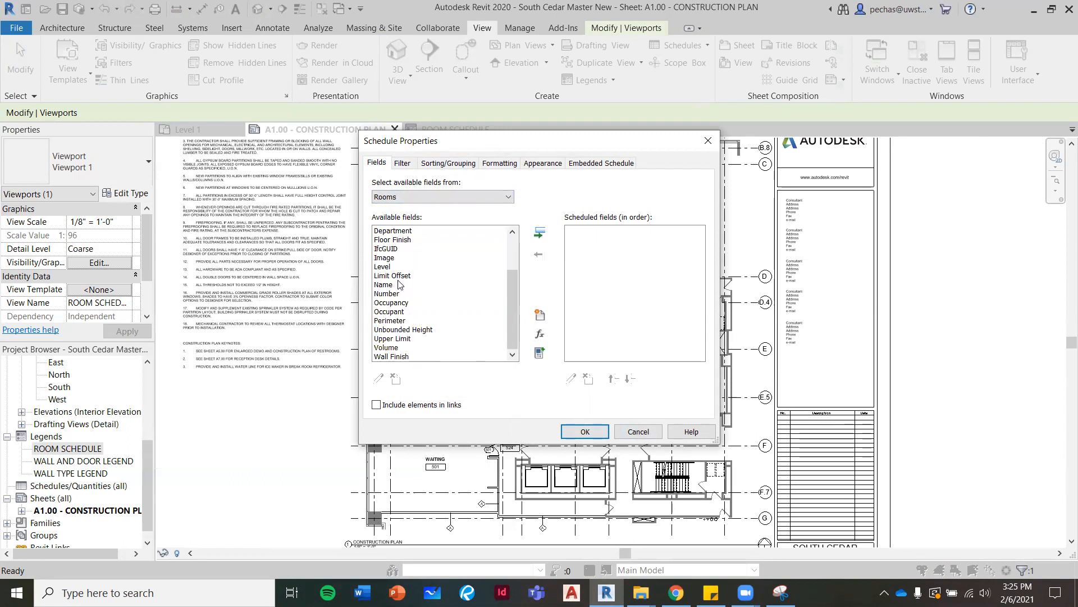
pyautogui.click(395, 294)
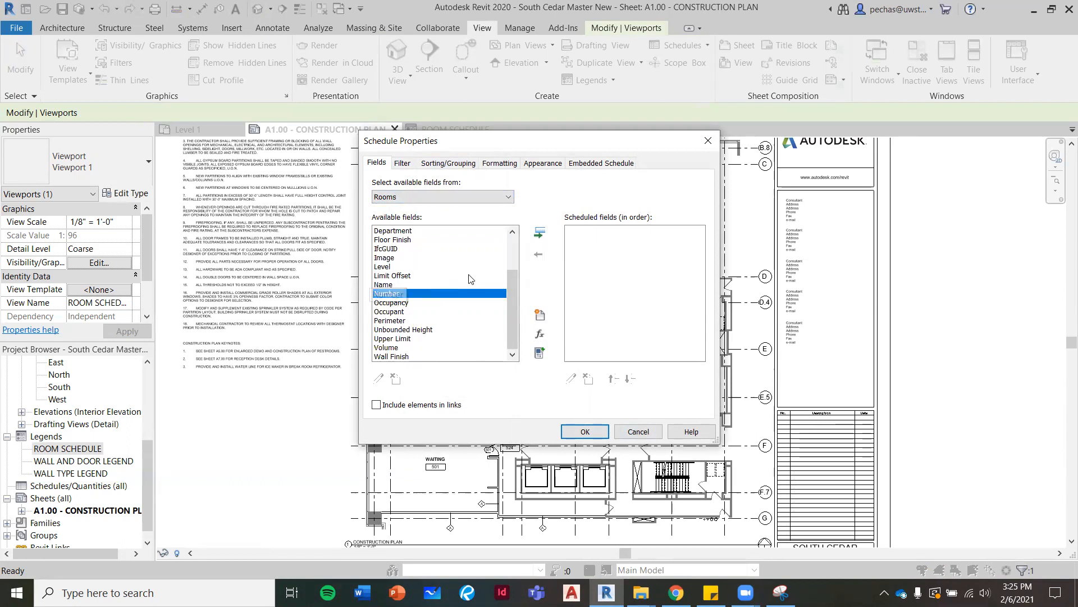
pyautogui.click(540, 239)
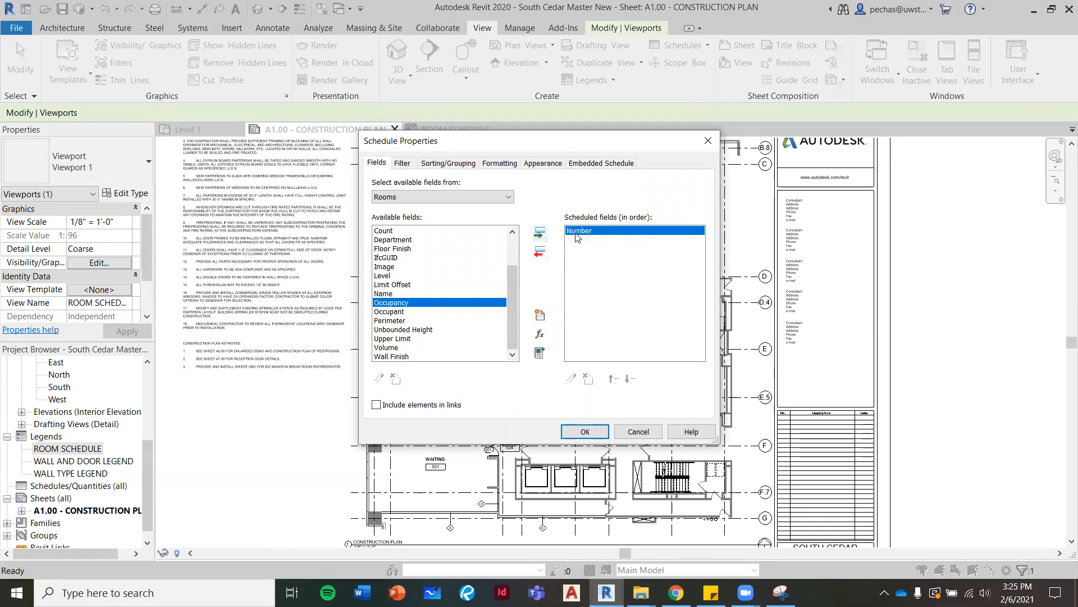
pyautogui.click(383, 294)
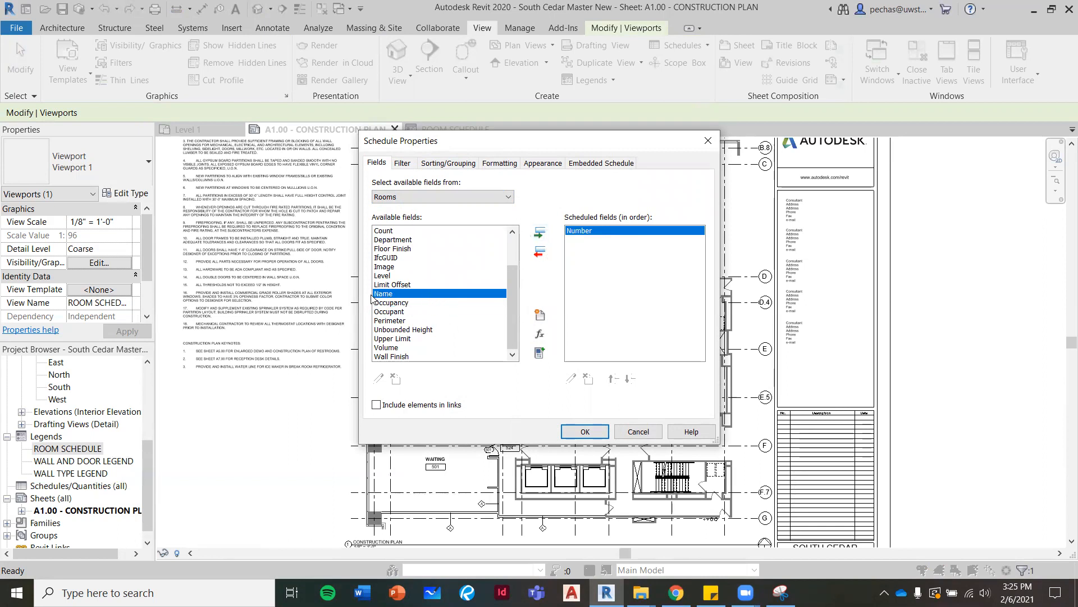
pyautogui.click(539, 232)
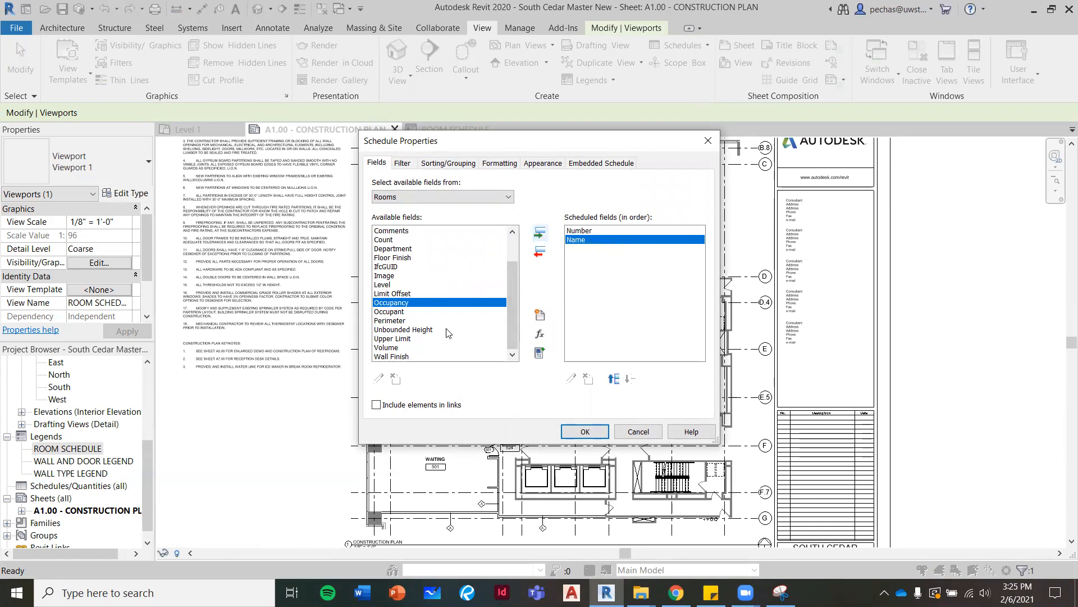
pyautogui.scroll(2, 441, 328)
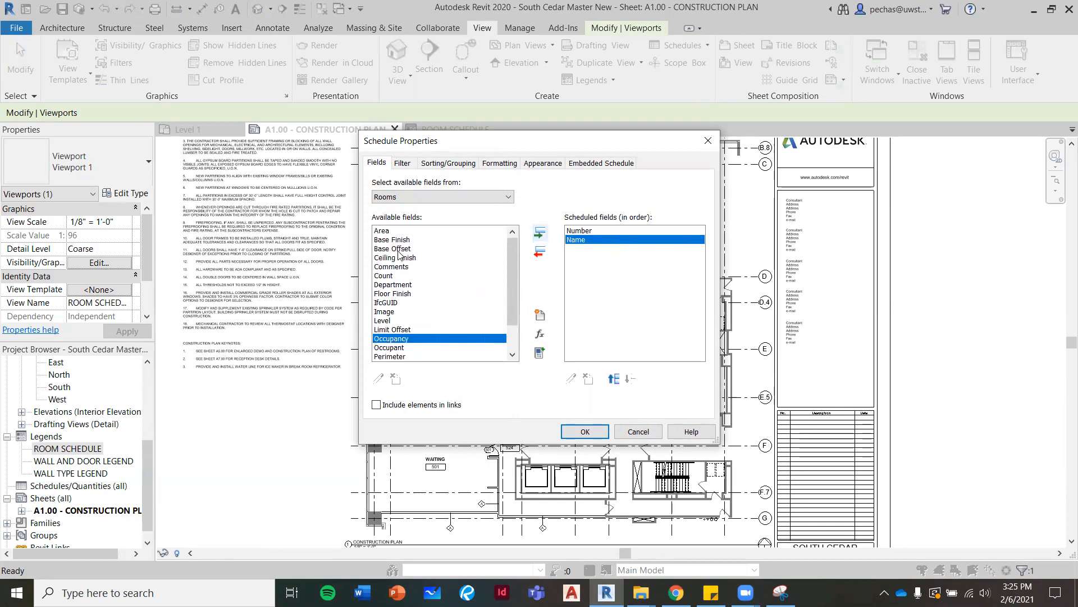
pyautogui.scroll(-2, 447, 289)
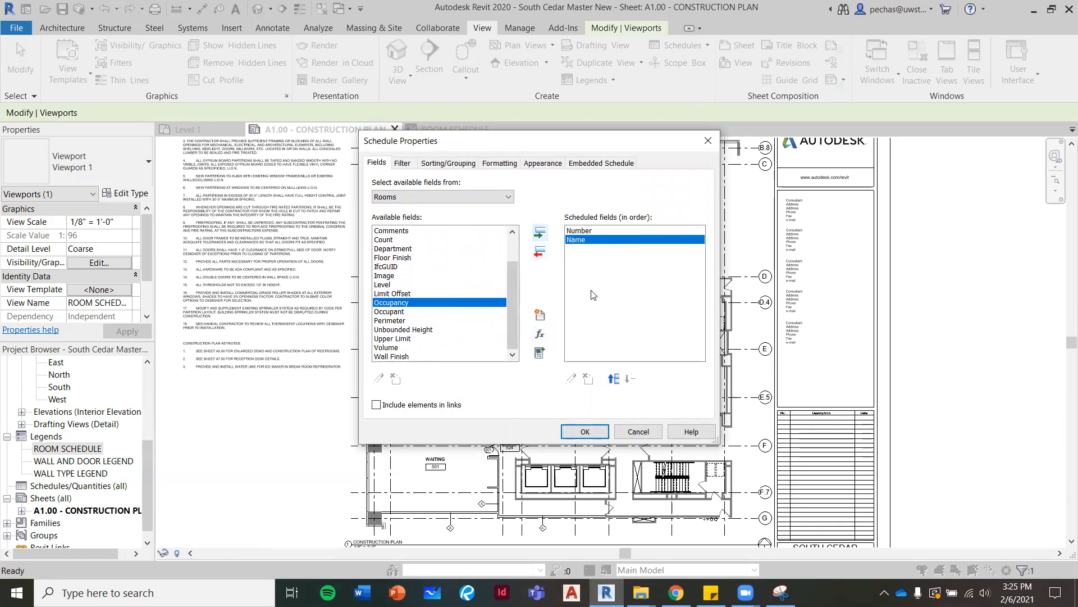
pyautogui.click(586, 431)
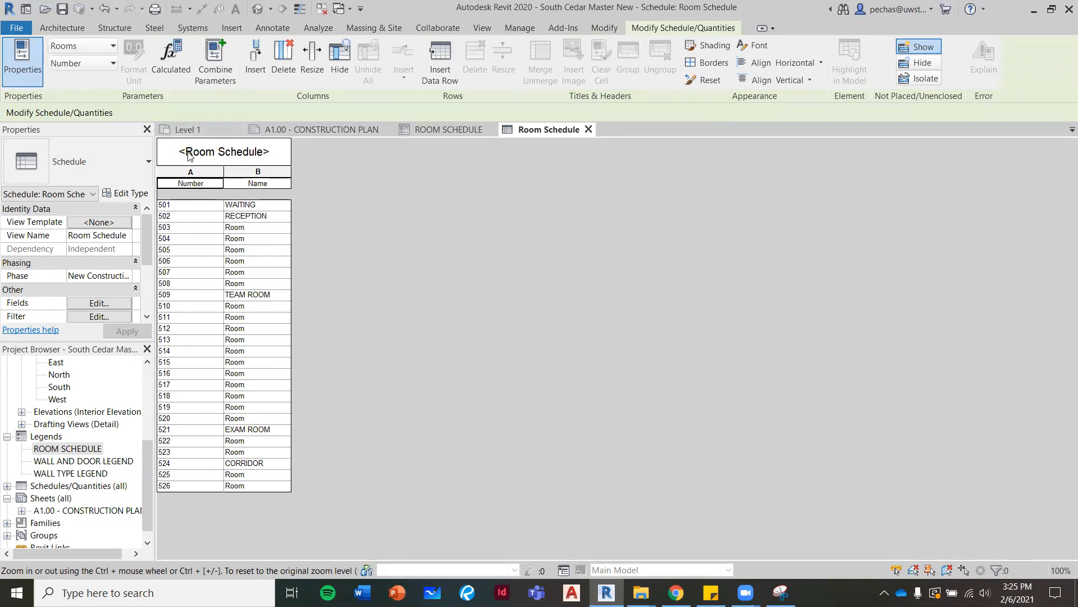
# Retitle the schedule in capitals as ROOM SCHEDULE.
pyautogui.click(206, 157)
pyautogui.moveTo(264, 146); pyautogui.dragTo(70, 146)
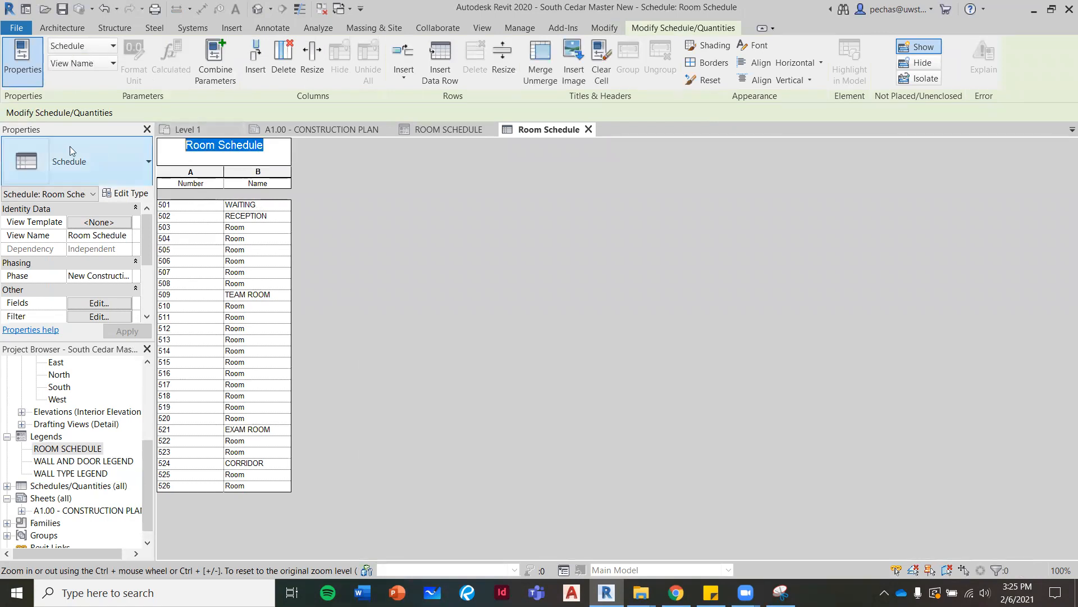
pyautogui.press('Delete')
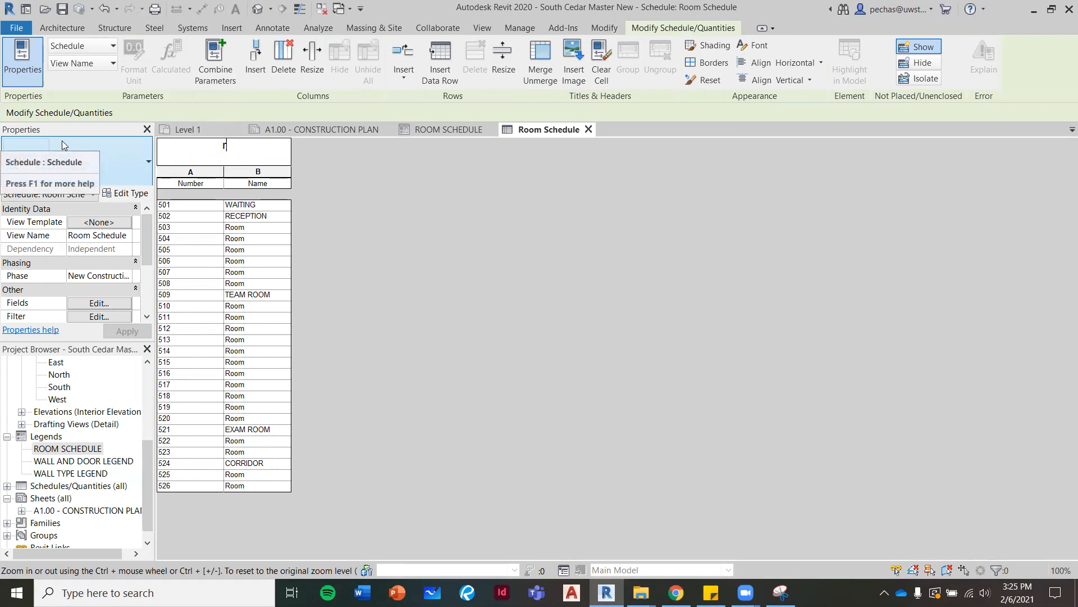
pyautogui.write('ROOM SCHEDULE')
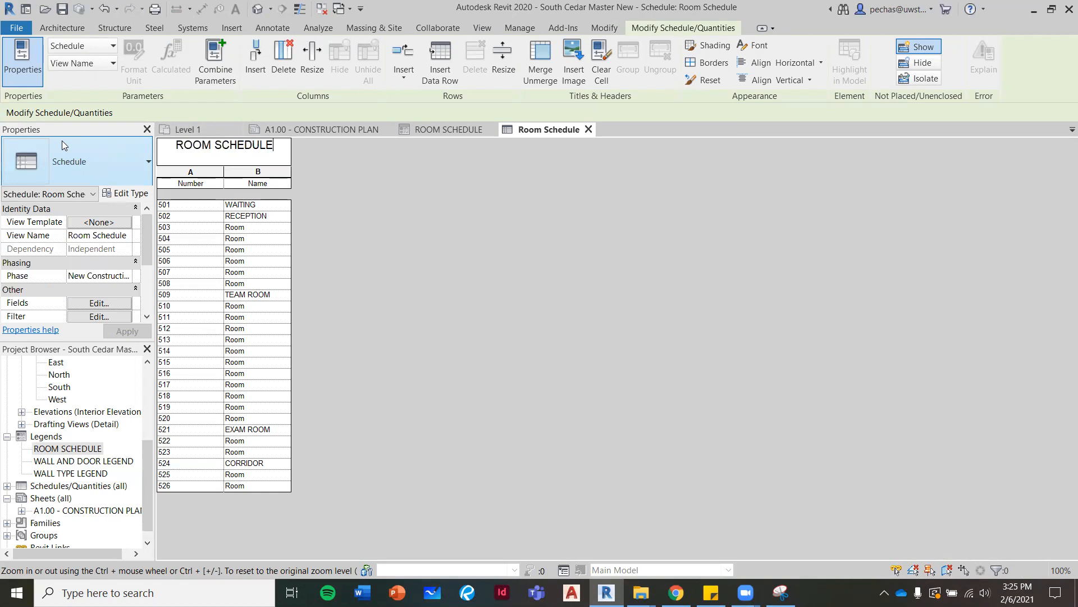
pyautogui.click(187, 185)
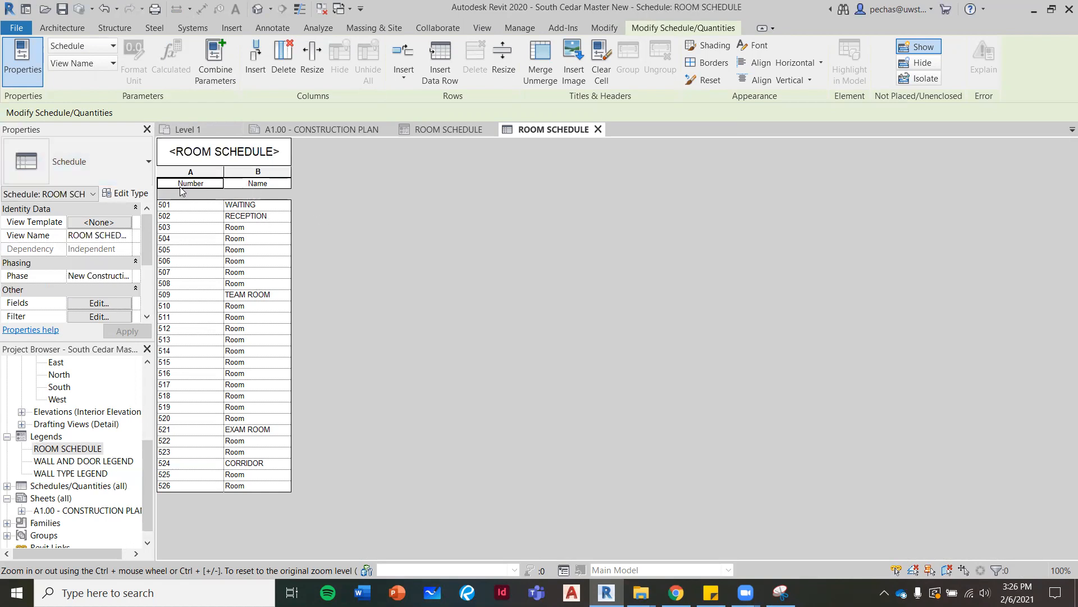
pyautogui.click(139, 163)
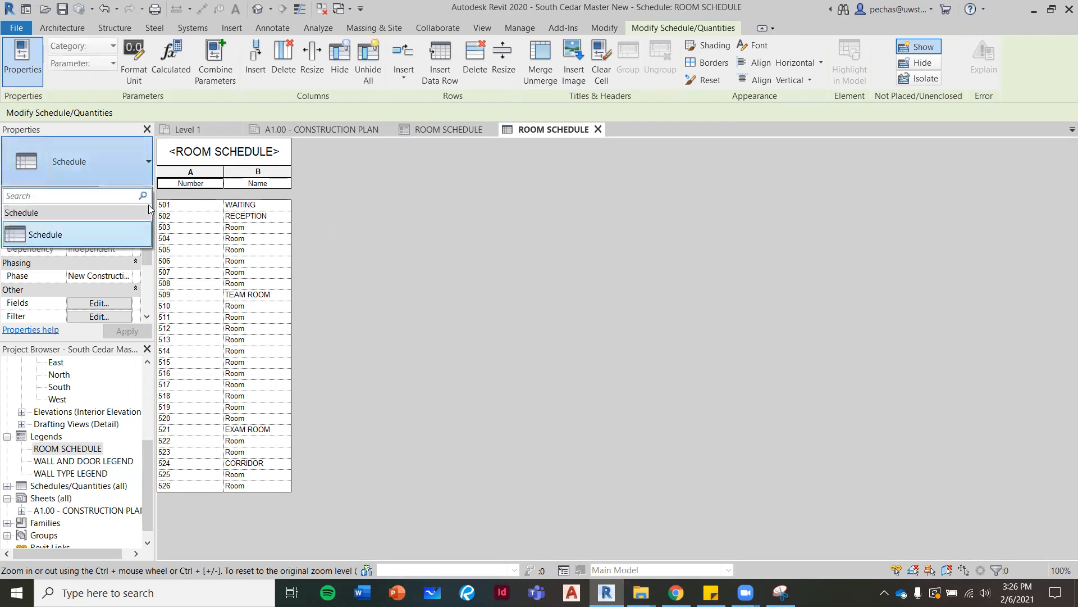
pyautogui.click(303, 201)
pyautogui.moveTo(146, 237)
pyautogui.mouseDown()
pyautogui.moveTo(146, 258)
pyautogui.moveTo(146, 235)
pyautogui.mouseUp()
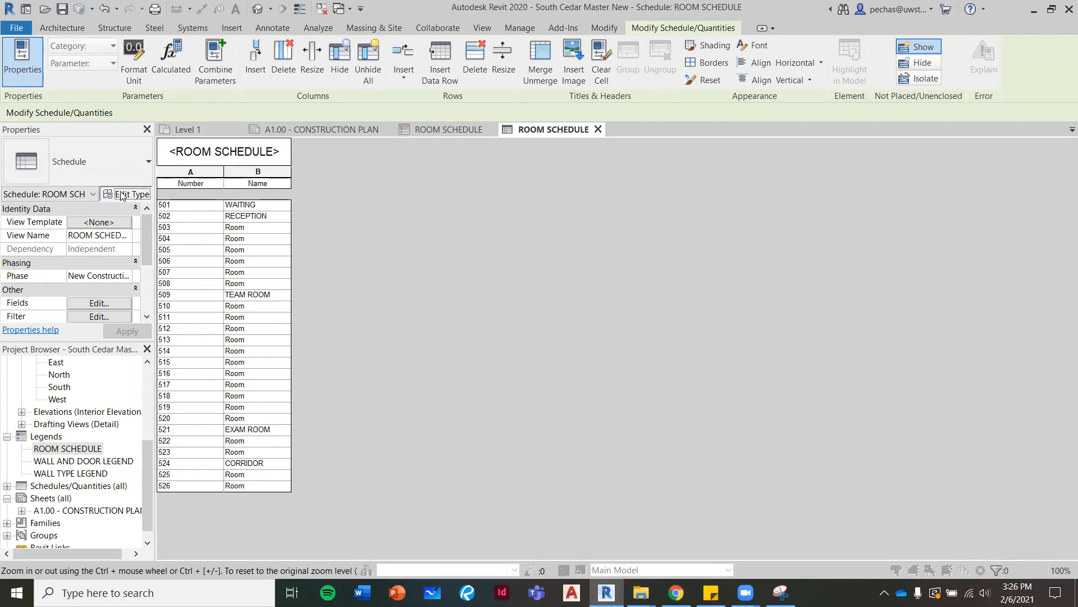
pyautogui.click(121, 193)
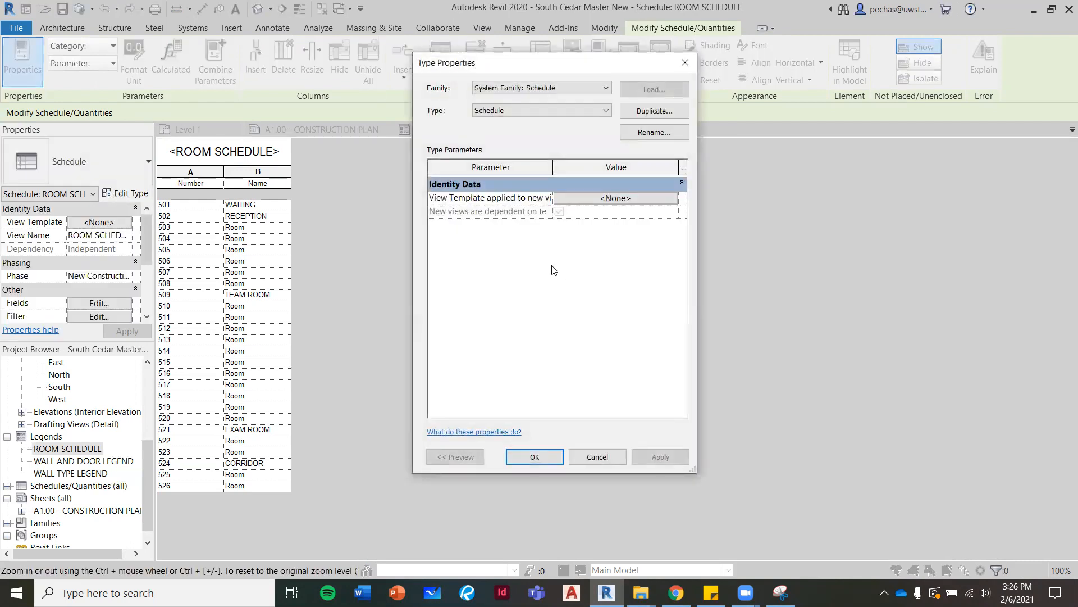
pyautogui.click(532, 456)
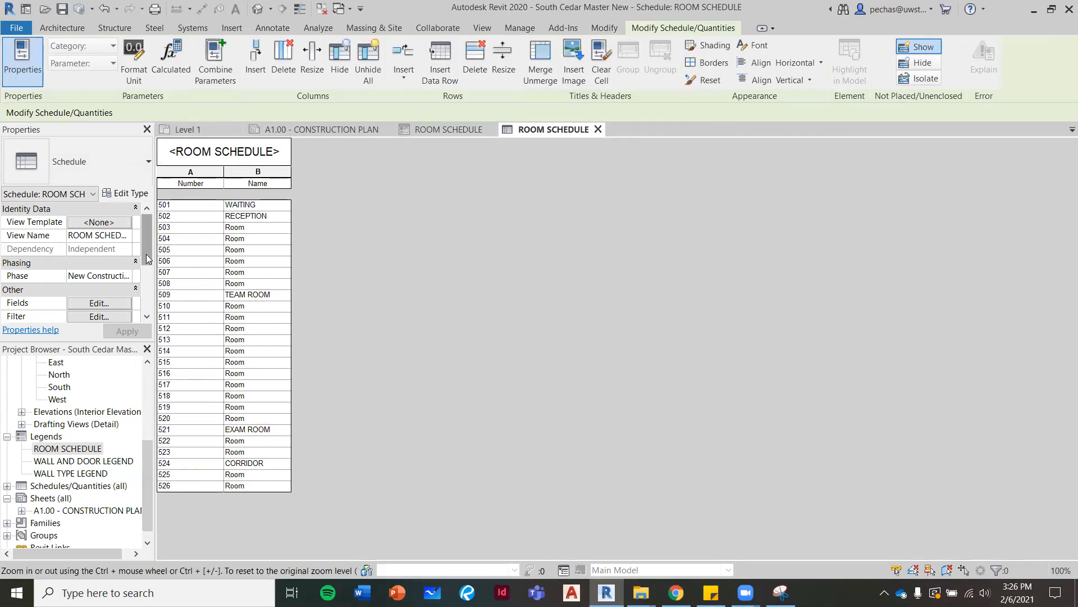
# Turn off the blank row before data in the room schedule's appearance settings.
pyautogui.scroll(-2, 126, 289)
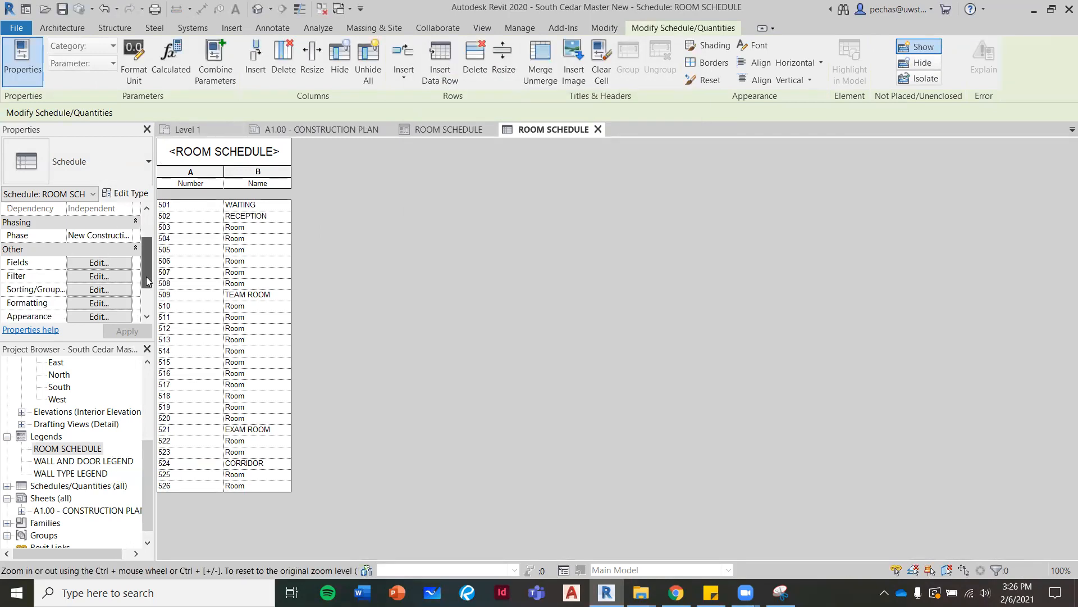
pyautogui.click(99, 250)
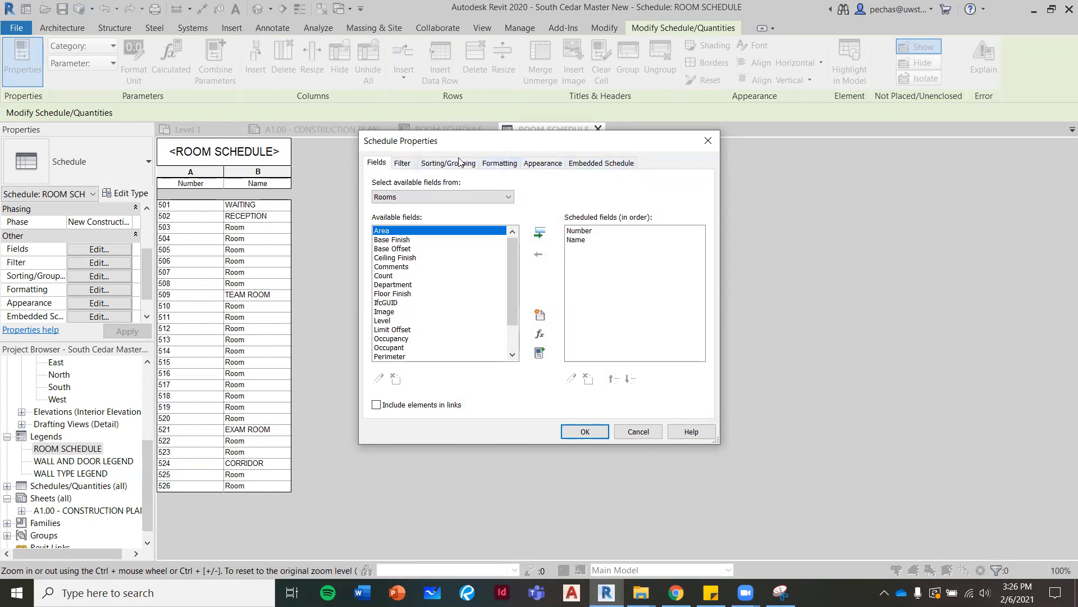
pyautogui.click(404, 168)
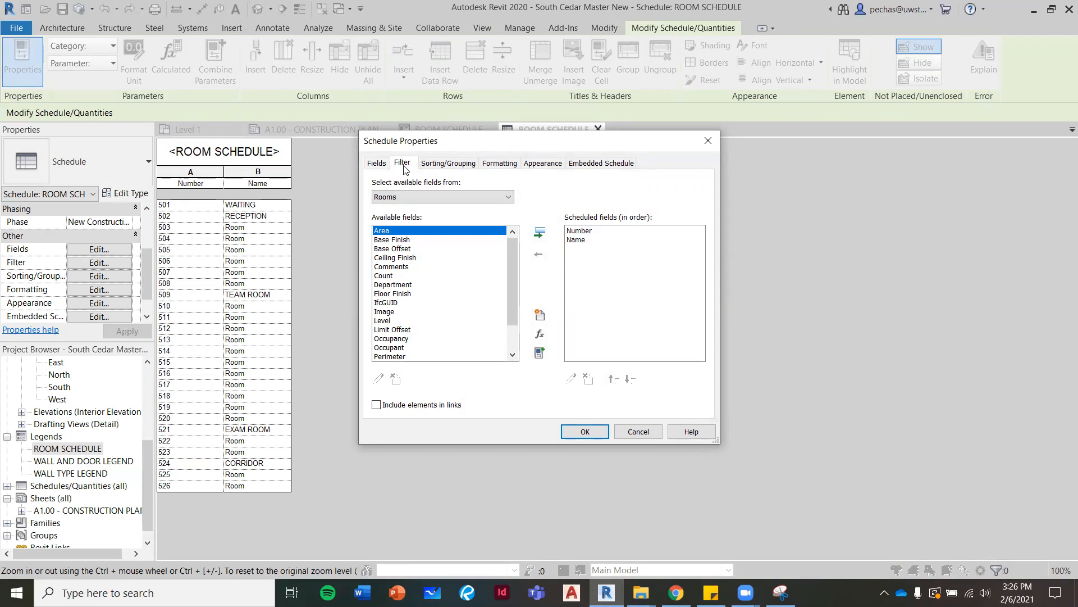
pyautogui.click(472, 166)
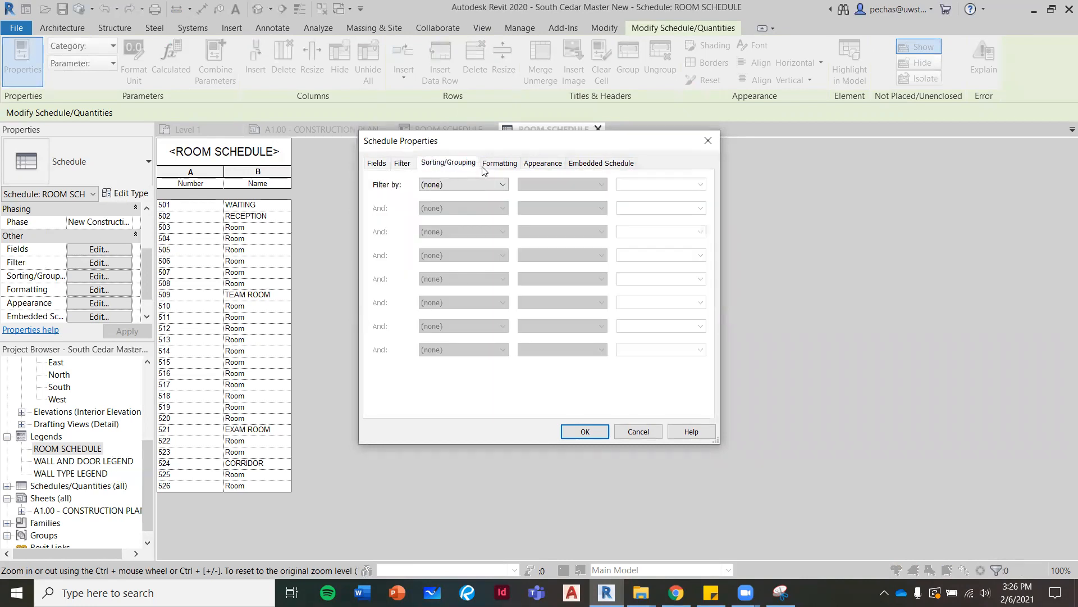
pyautogui.click(507, 168)
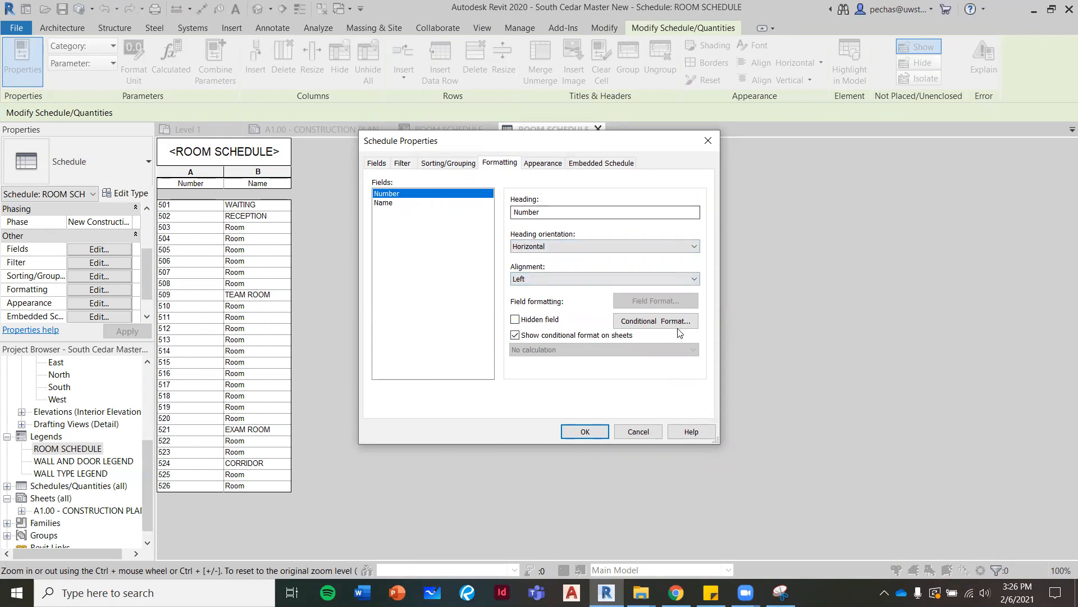
pyautogui.click(546, 164)
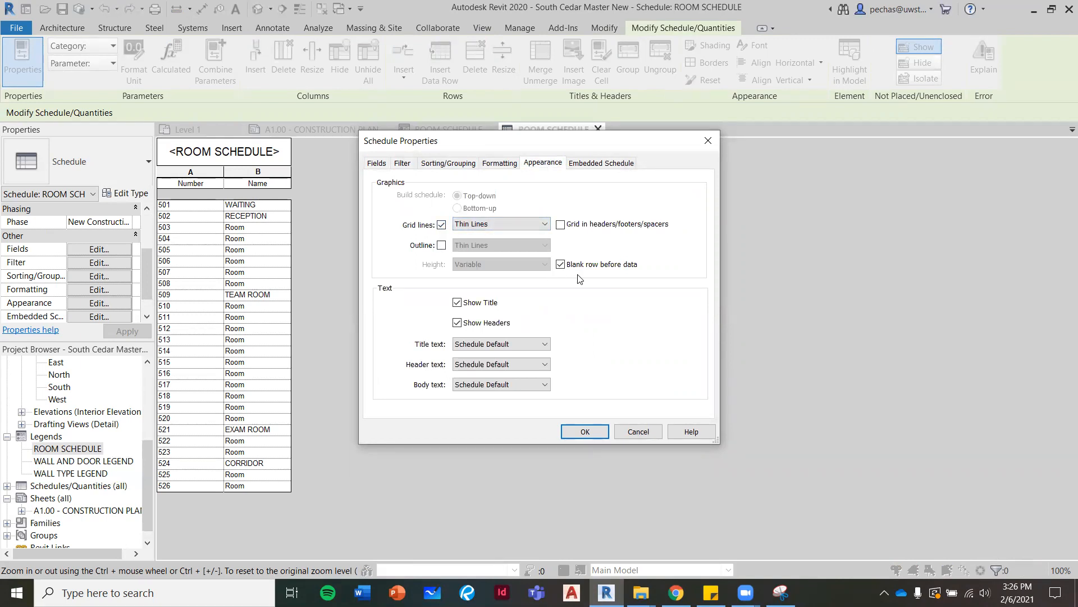
pyautogui.click(561, 265)
# Set the schedule's title, header and body text to 3/32" Arial.
pyautogui.click(543, 345)
pyautogui.click(483, 364)
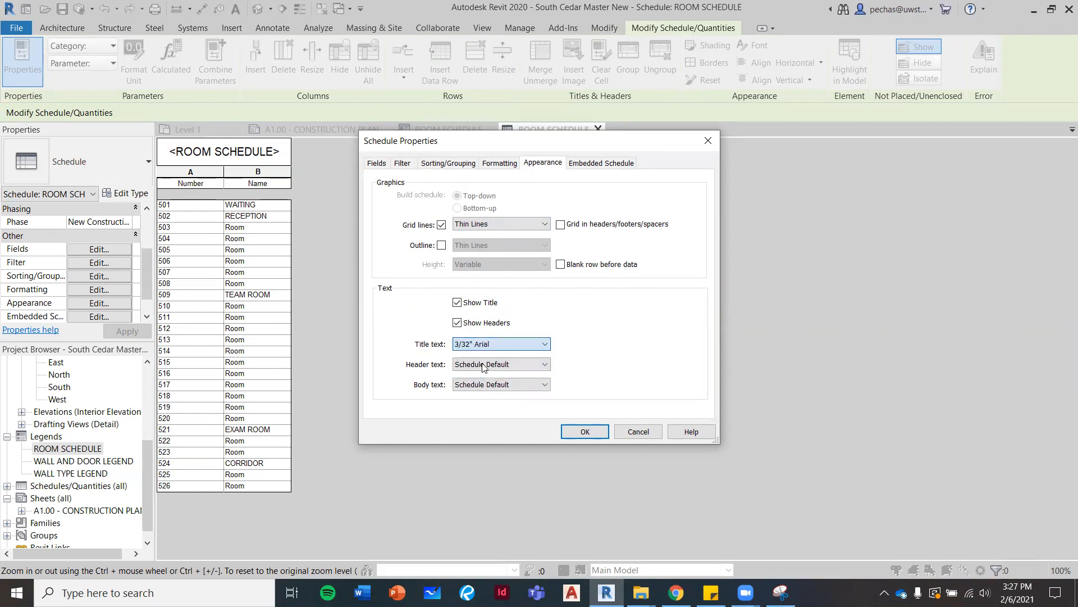
pyautogui.click(541, 365)
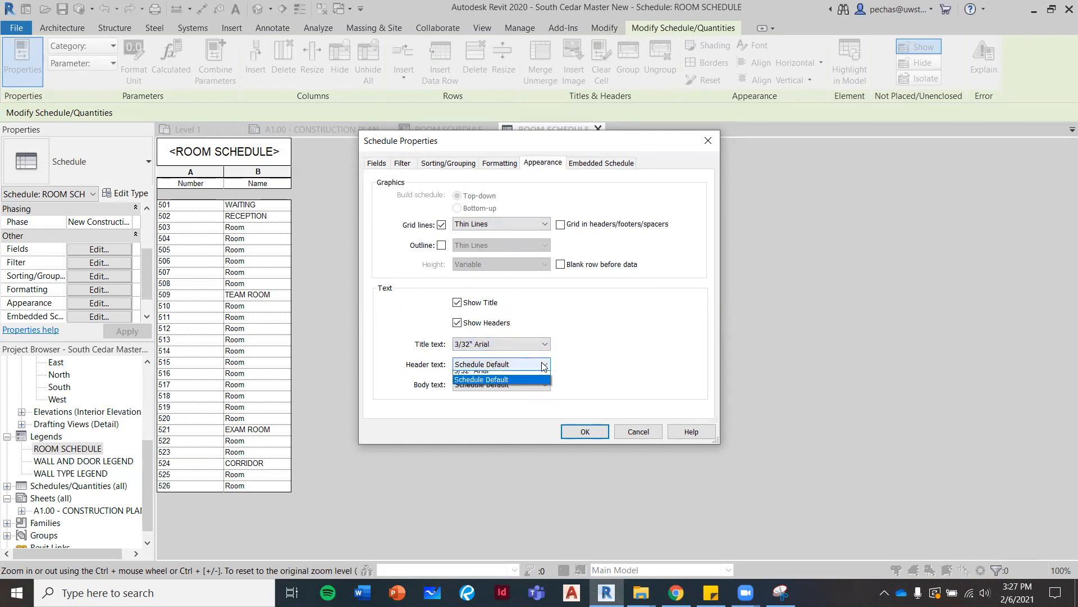
pyautogui.click(516, 385)
pyautogui.click(543, 385)
pyautogui.click(494, 405)
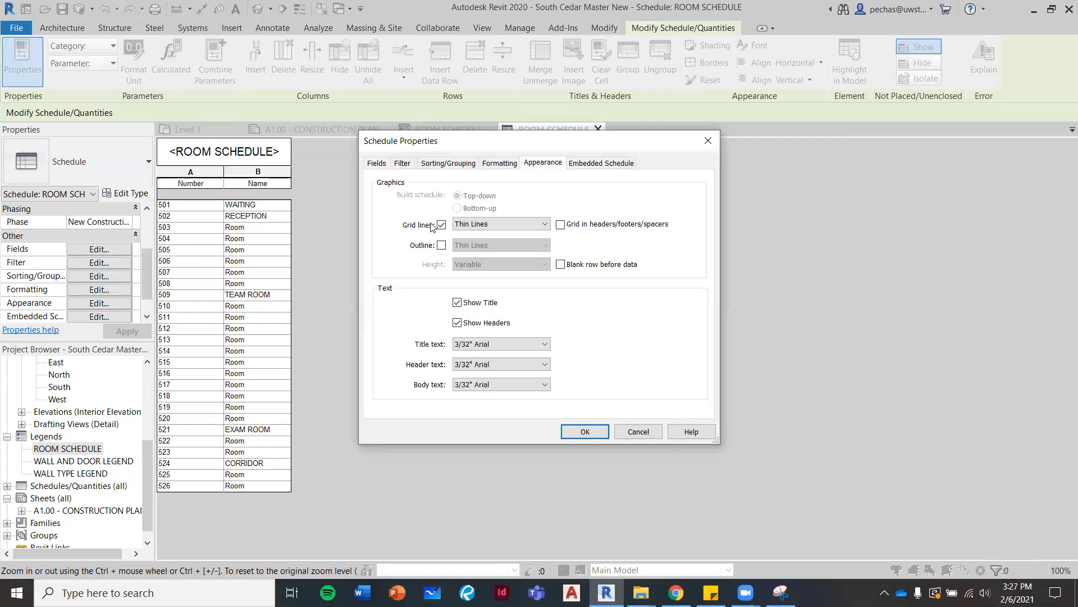
# Try Wide Lines for the schedule's grid lines and return them to Thin Lines.
pyautogui.click(544, 226)
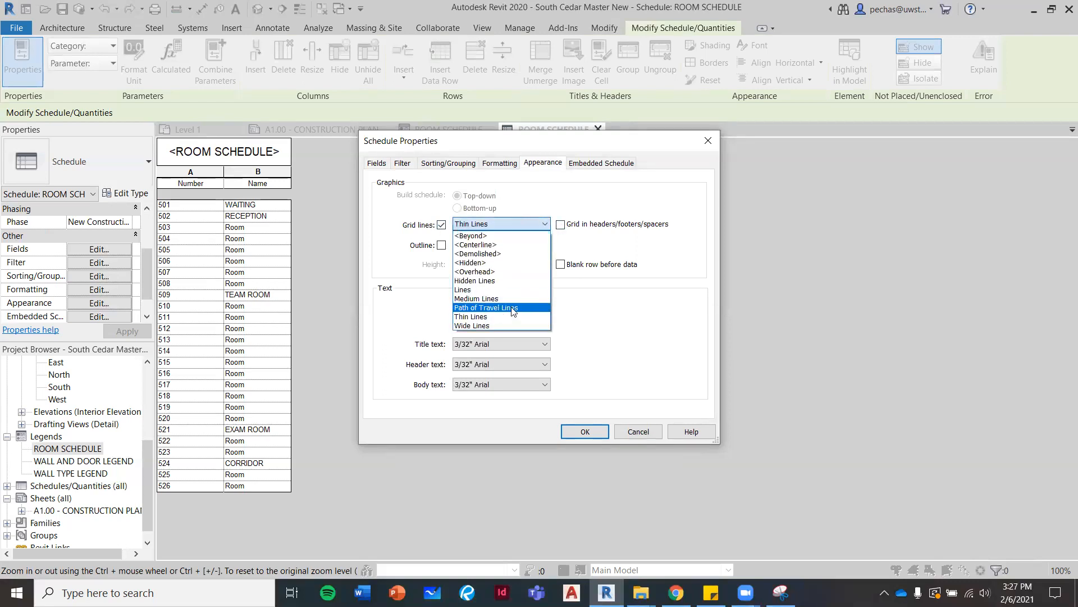
pyautogui.click(482, 326)
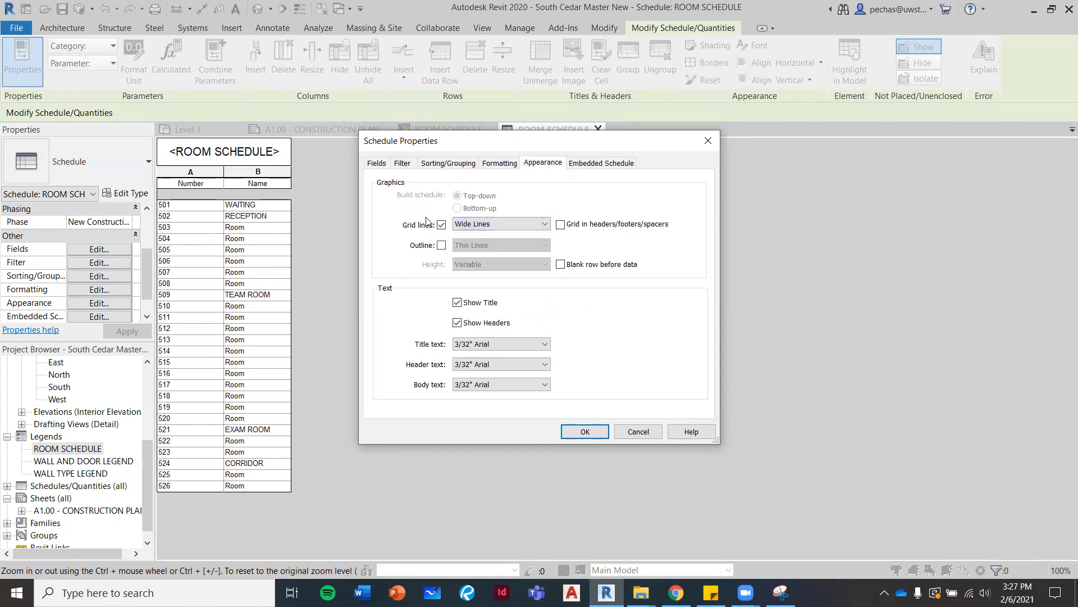
pyautogui.click(545, 225)
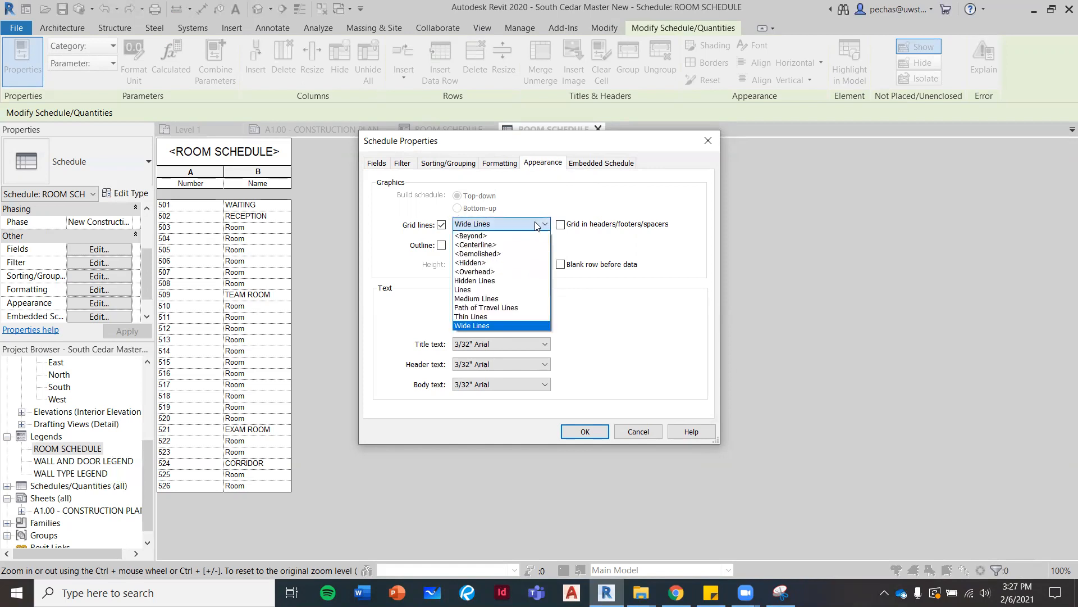
pyautogui.click(494, 318)
# Enable the schedule outline with Wide Lines and apply the schedule properties.
pyautogui.click(440, 246)
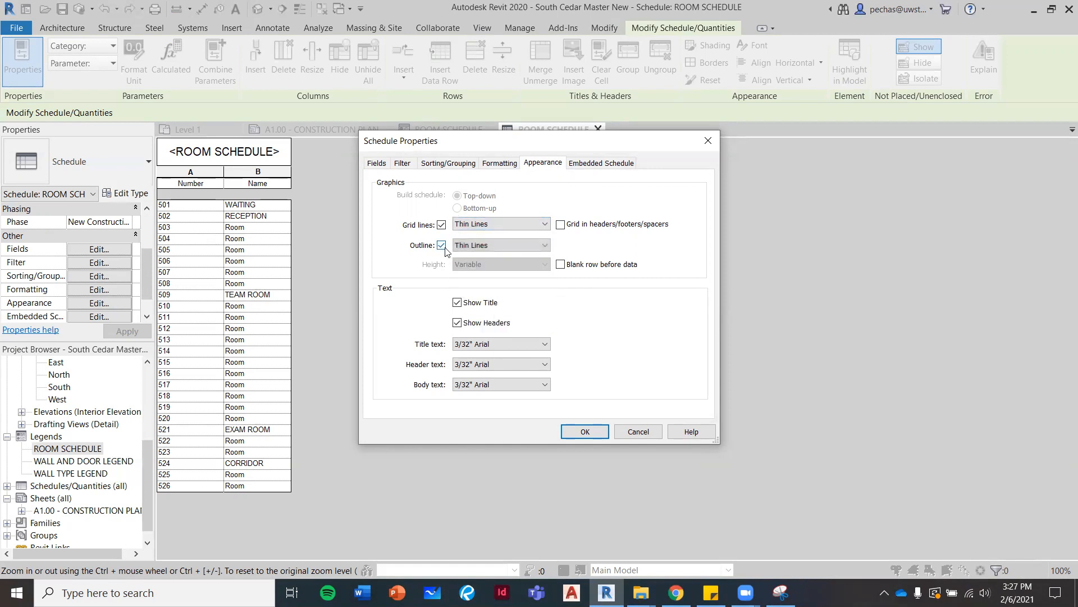
pyautogui.click(543, 245)
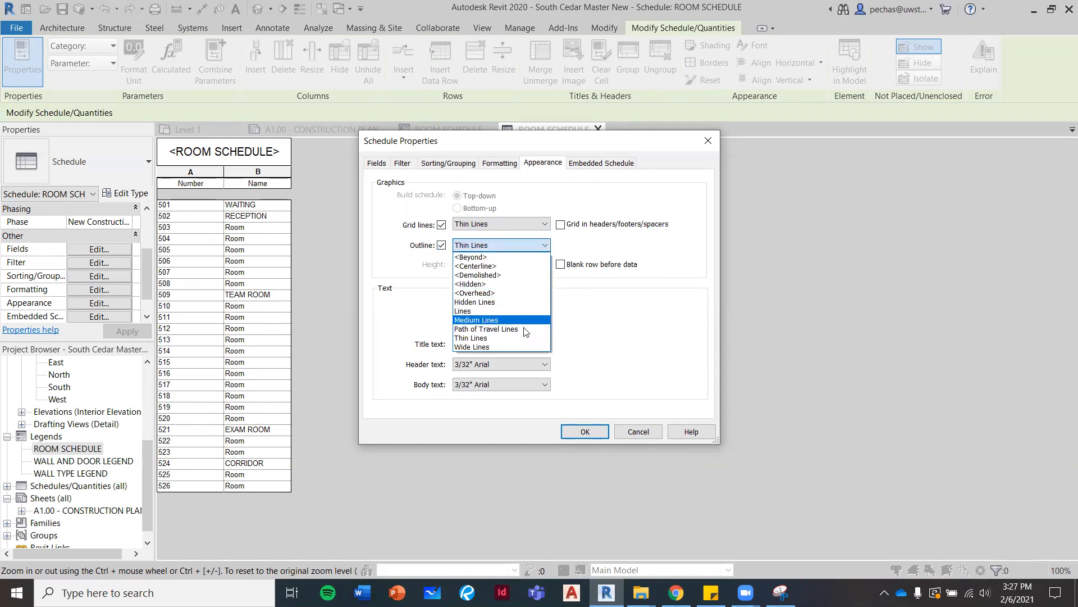
pyautogui.click(516, 347)
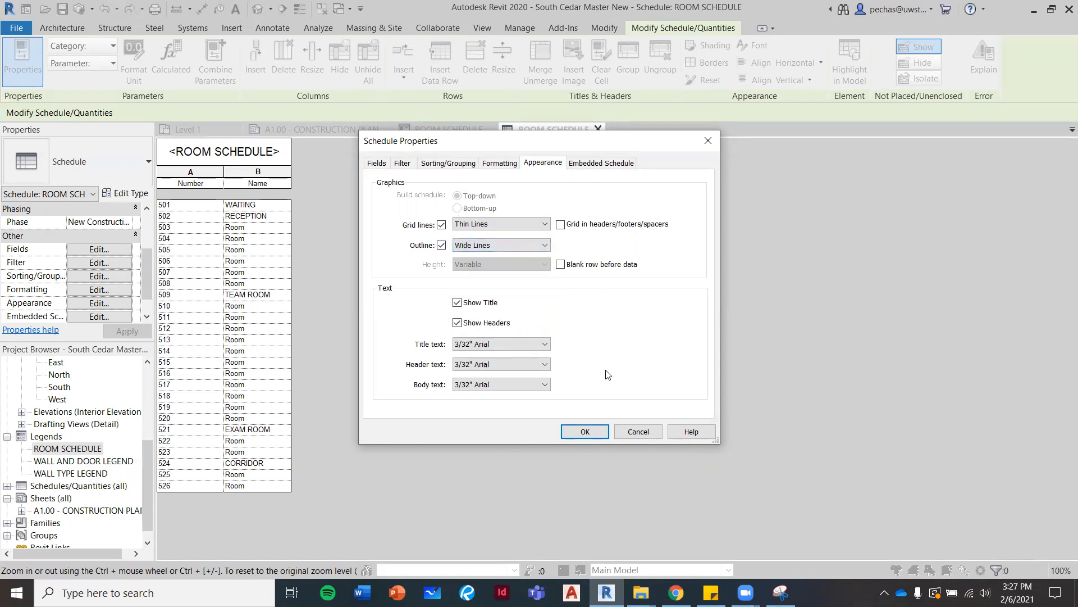
pyautogui.click(598, 164)
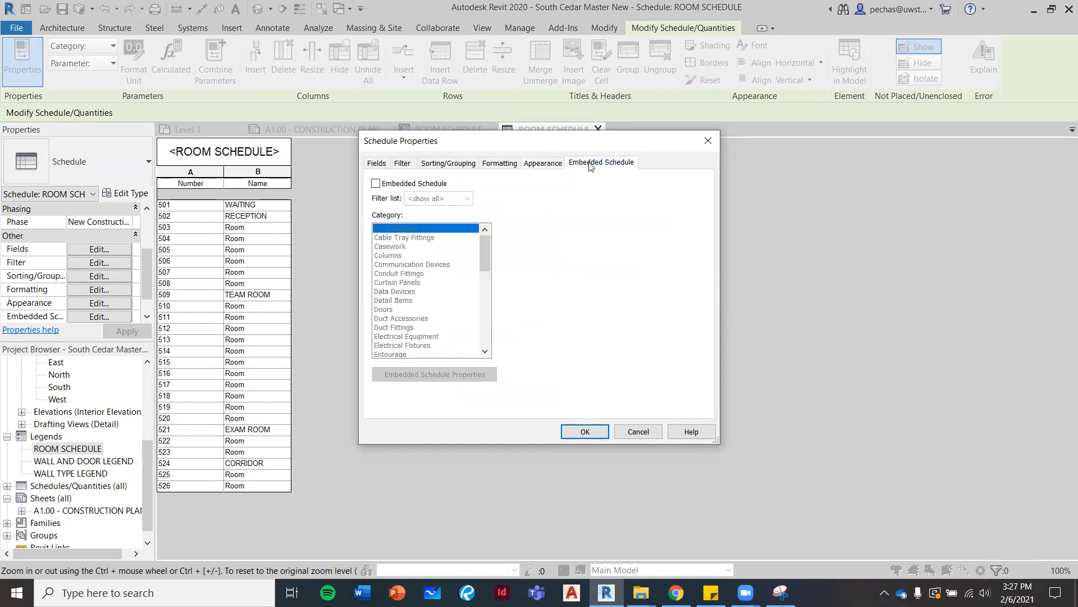
pyautogui.click(586, 432)
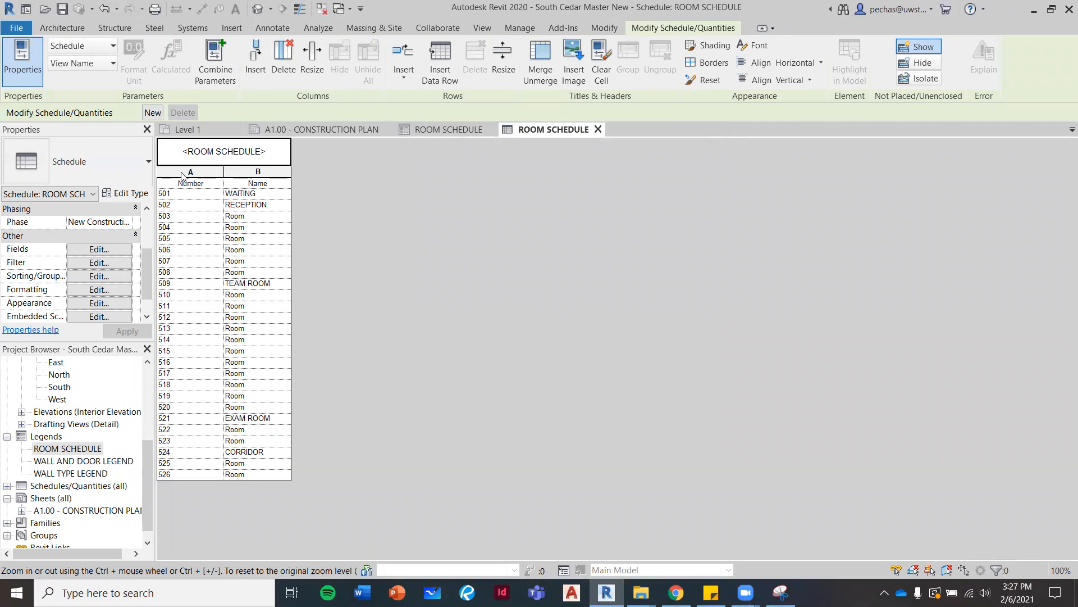
pyautogui.click(360, 227)
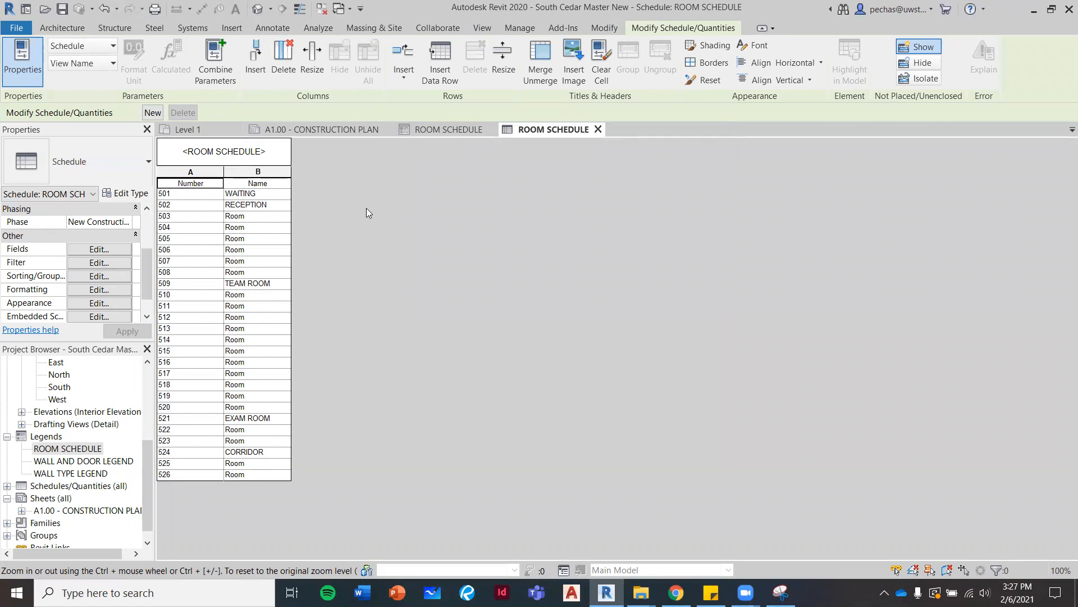
pyautogui.click(217, 150)
pyautogui.click(214, 145)
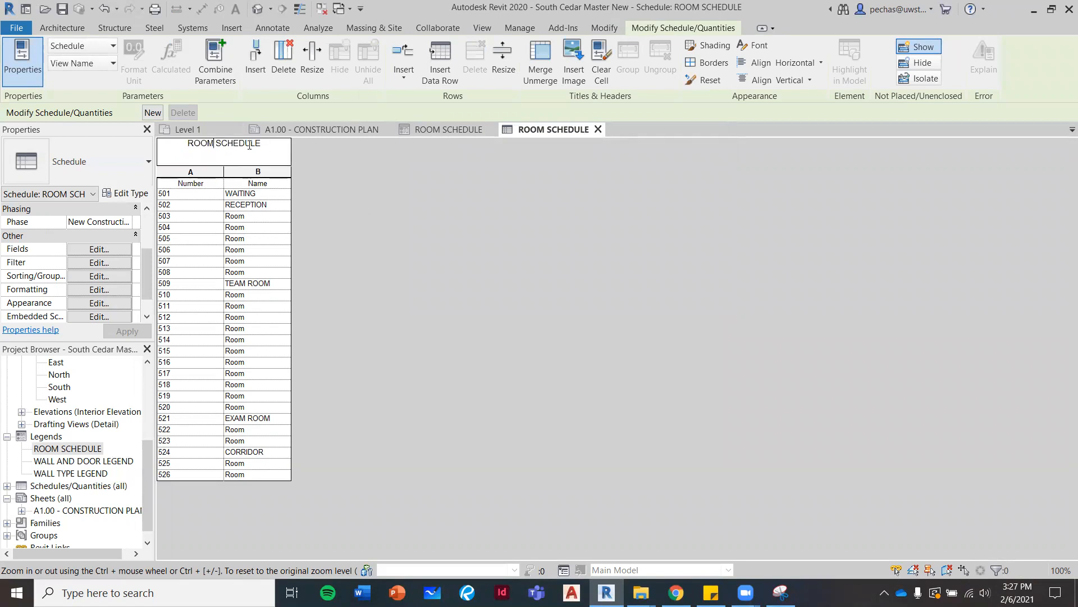
pyautogui.click(357, 271)
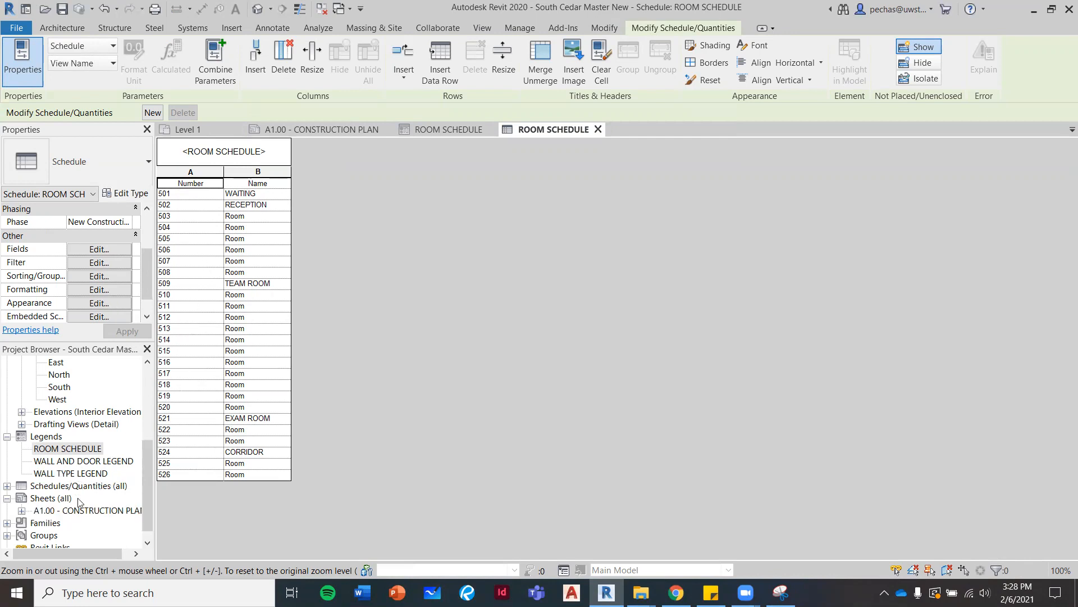
# Open sheet A1.00 - CONSTRUCTION PLAN and save the project.
pyautogui.doubleClick(62, 510)
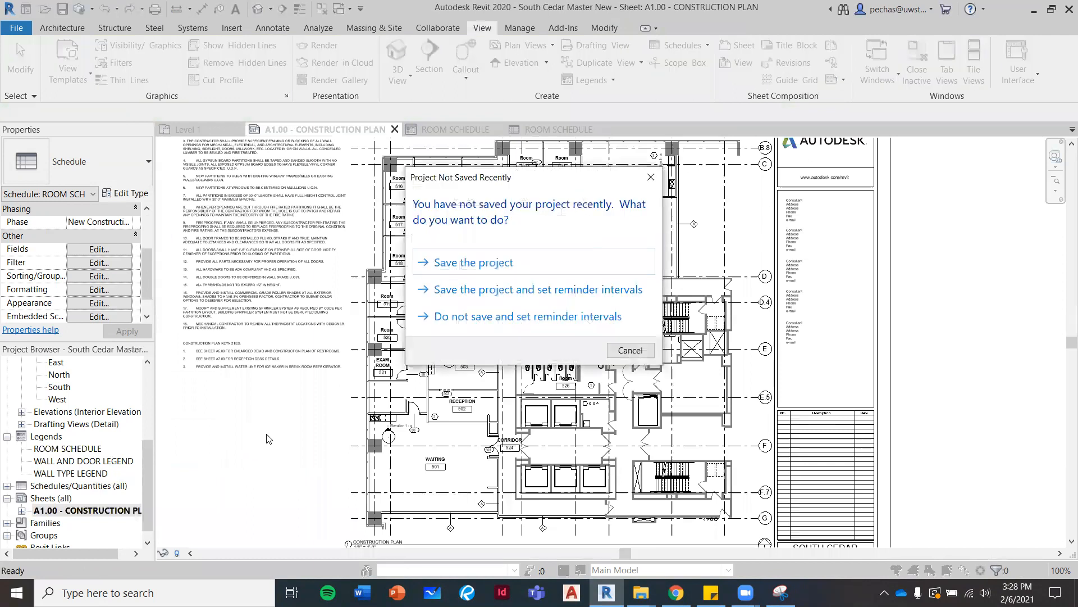
pyautogui.click(509, 265)
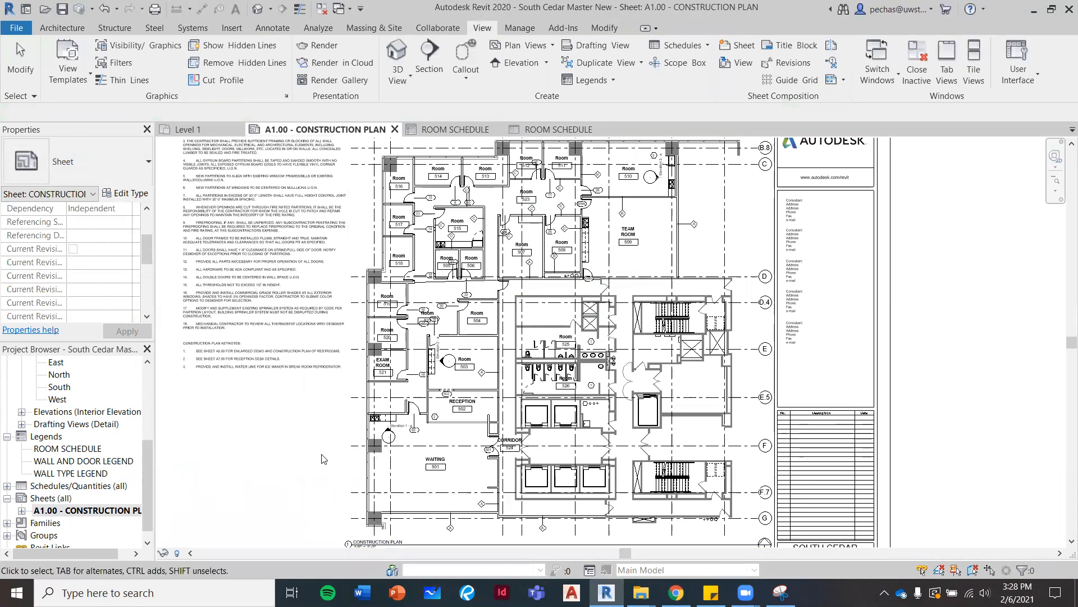
# Place the ROOM SCHEDULE from Schedules/Quantities on the sheet, below the construction plan keynotes and beside the waiting room.
pyautogui.scroll(-2, 323, 457)
pyautogui.moveTo(323, 457); pyautogui.dragTo(430, 357, button='middle')
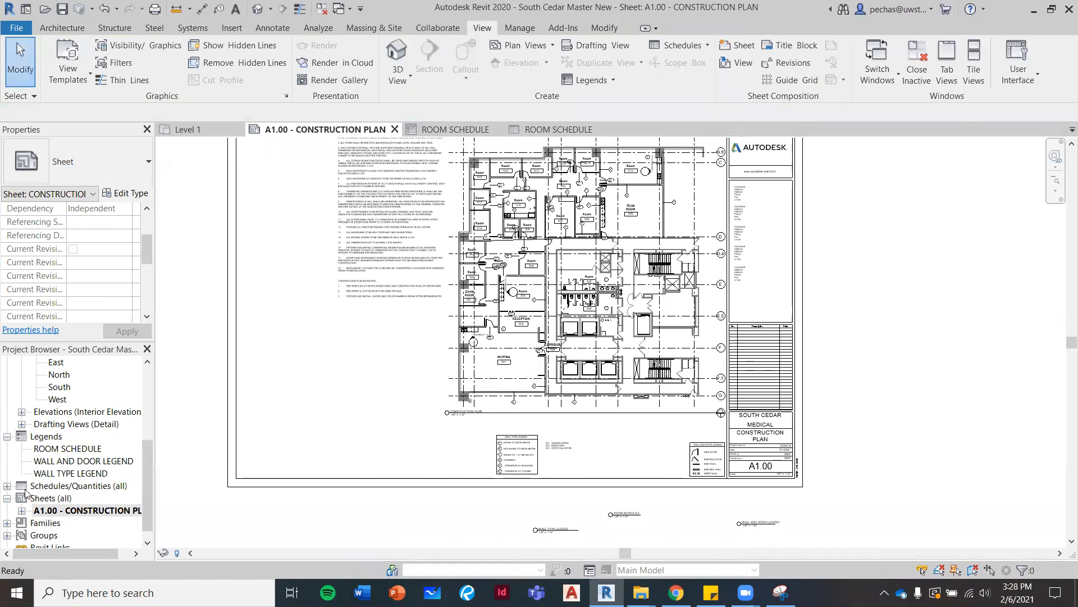
pyautogui.click(6, 486)
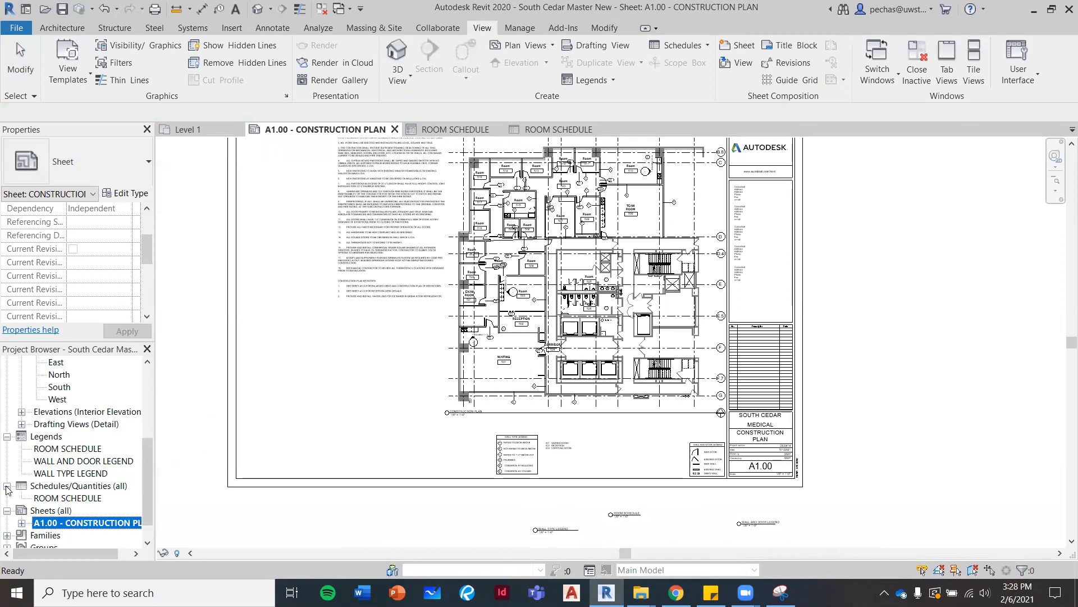
pyautogui.click(56, 497)
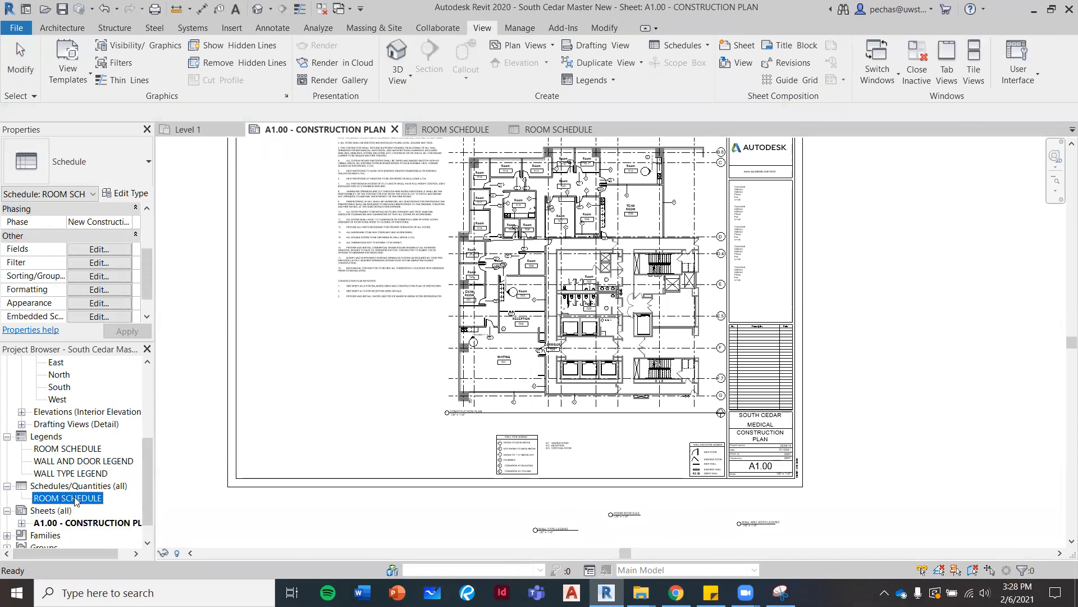
pyautogui.moveTo(78, 498); pyautogui.dragTo(421, 368)
pyautogui.click(620, 422)
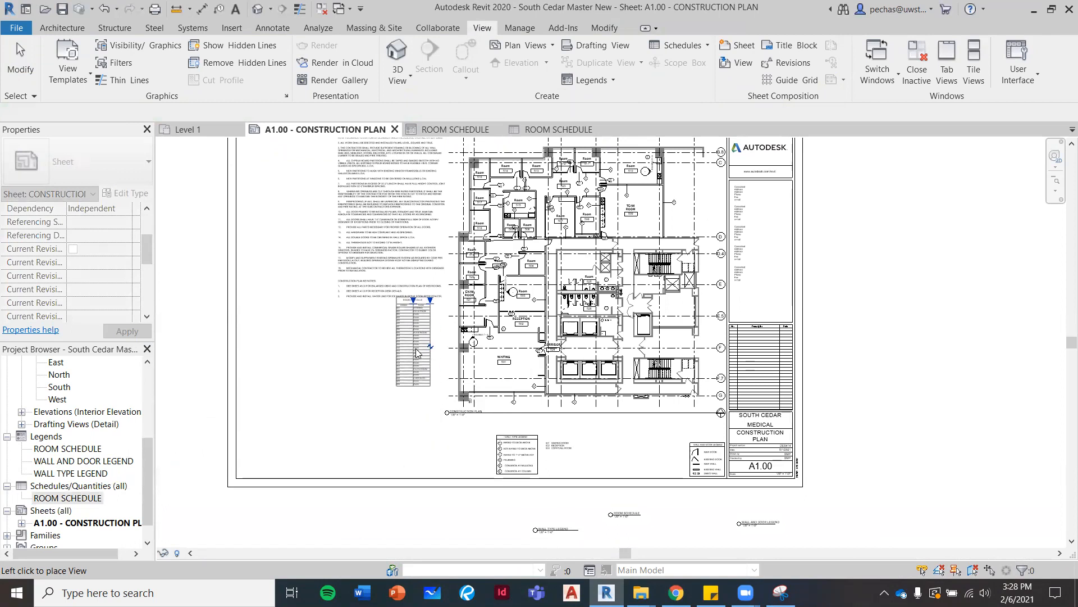
pyautogui.click(422, 369)
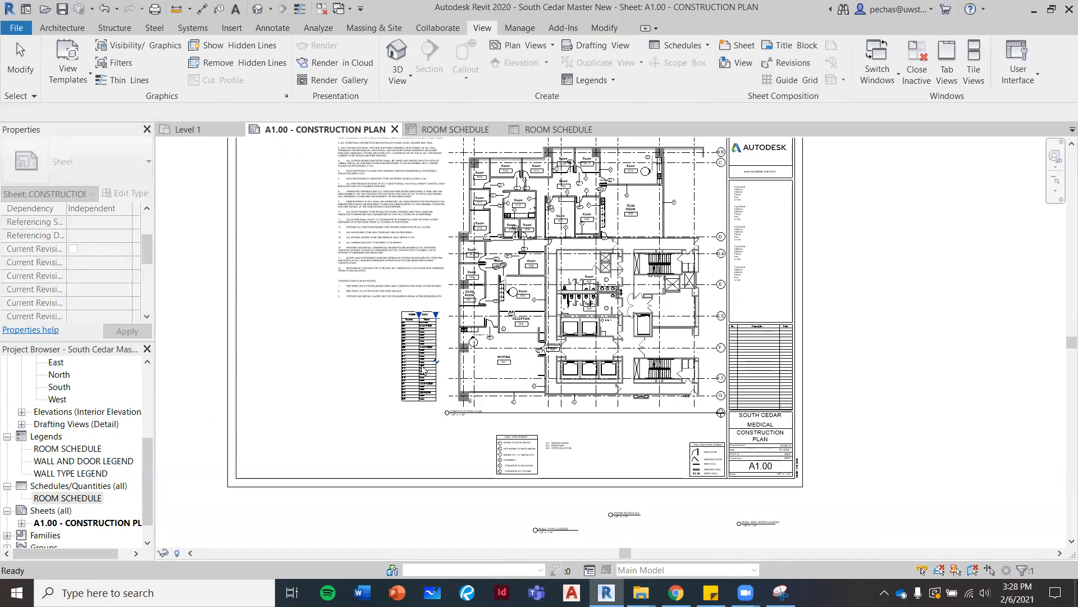
pyautogui.click(623, 464)
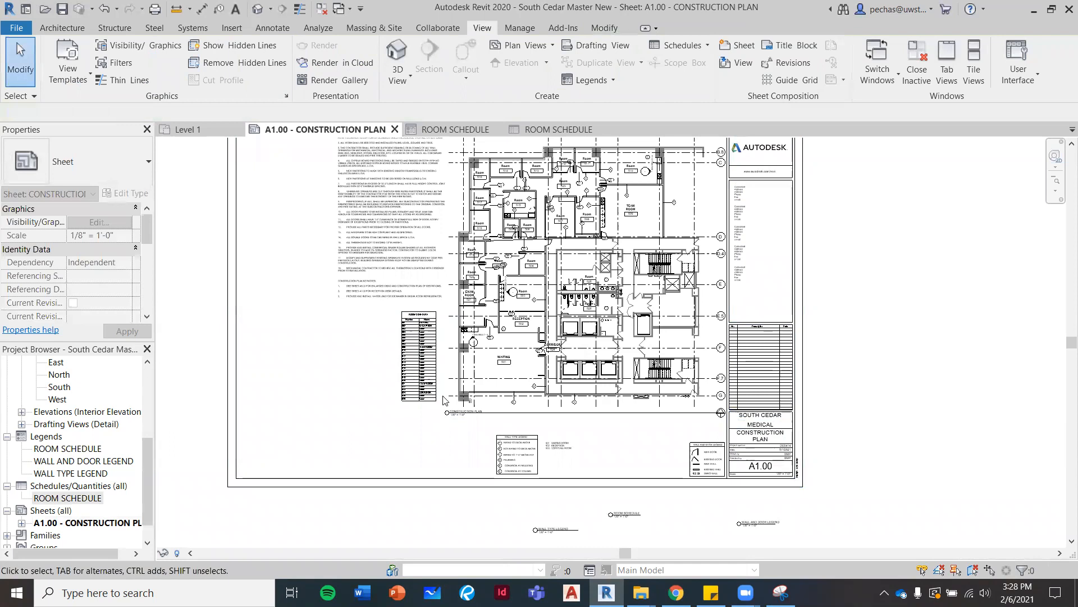
# Examine the placed room schedule's text and outline against the wall type legend, typed room list and floor plan on the sheet.
pyautogui.scroll(5, 420, 415)
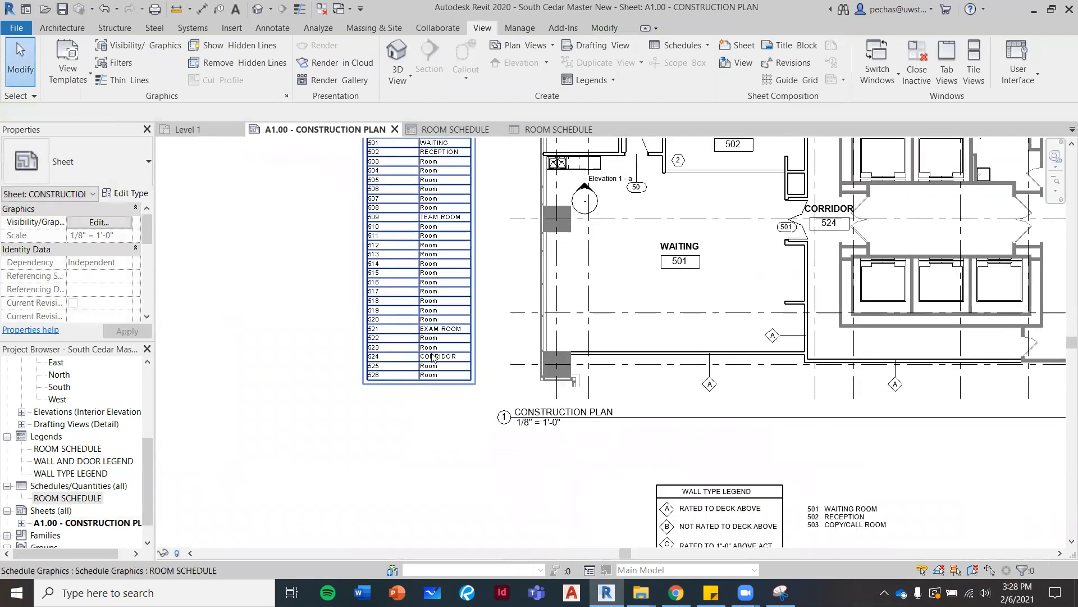
pyautogui.moveTo(478, 448); pyautogui.dragTo(251, 290, button='middle')
pyautogui.scroll(-1, 632, 394)
pyautogui.moveTo(723, 400); pyautogui.dragTo(735, 431, button='middle')
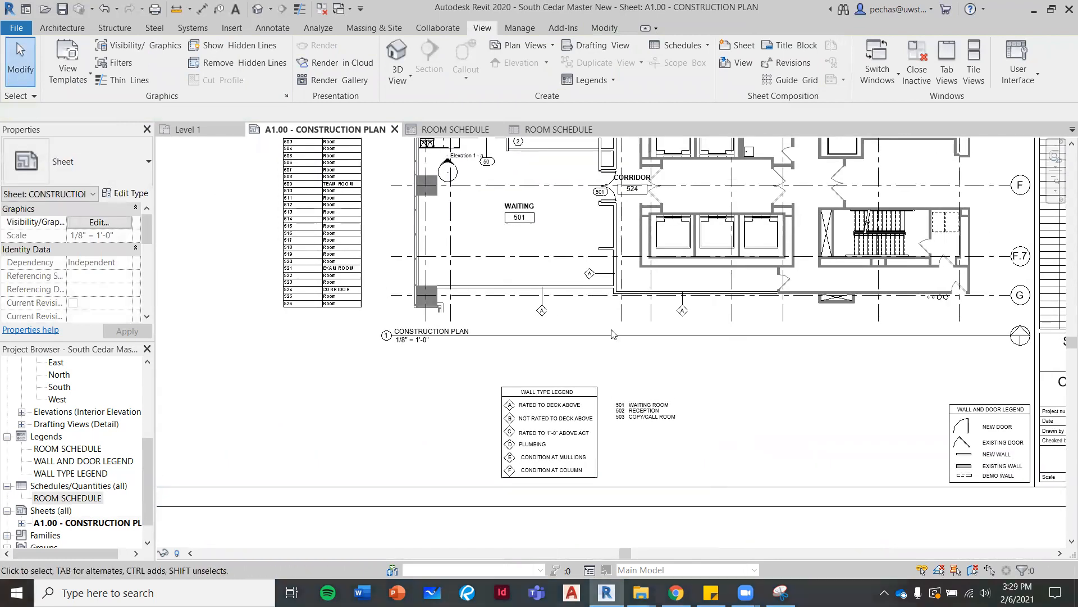
pyautogui.scroll(-1, 719, 420)
pyautogui.scroll(4, 481, 228)
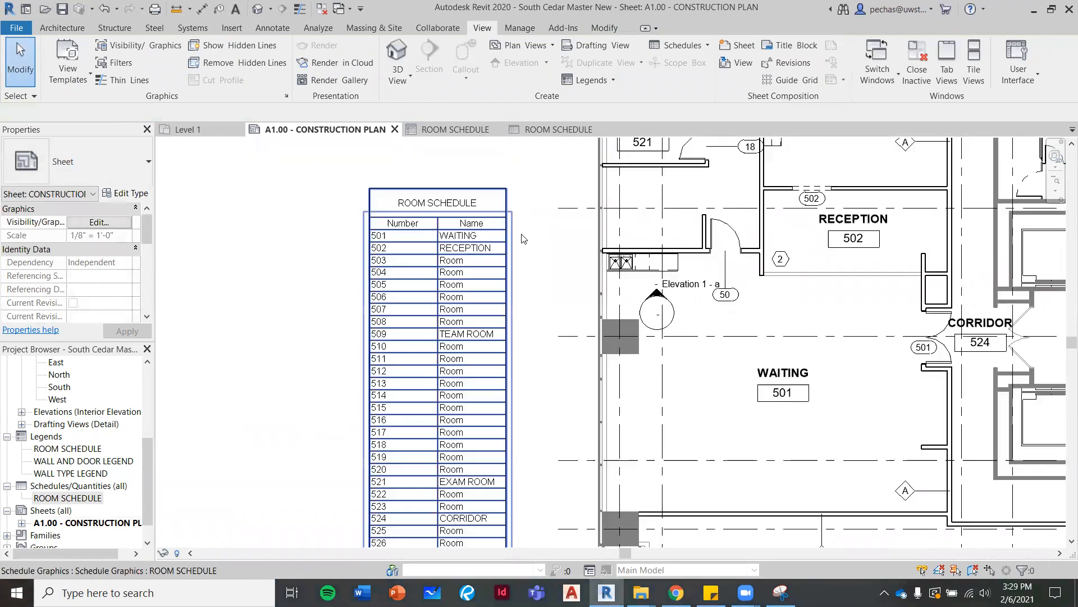
pyautogui.scroll(-5, 587, 284)
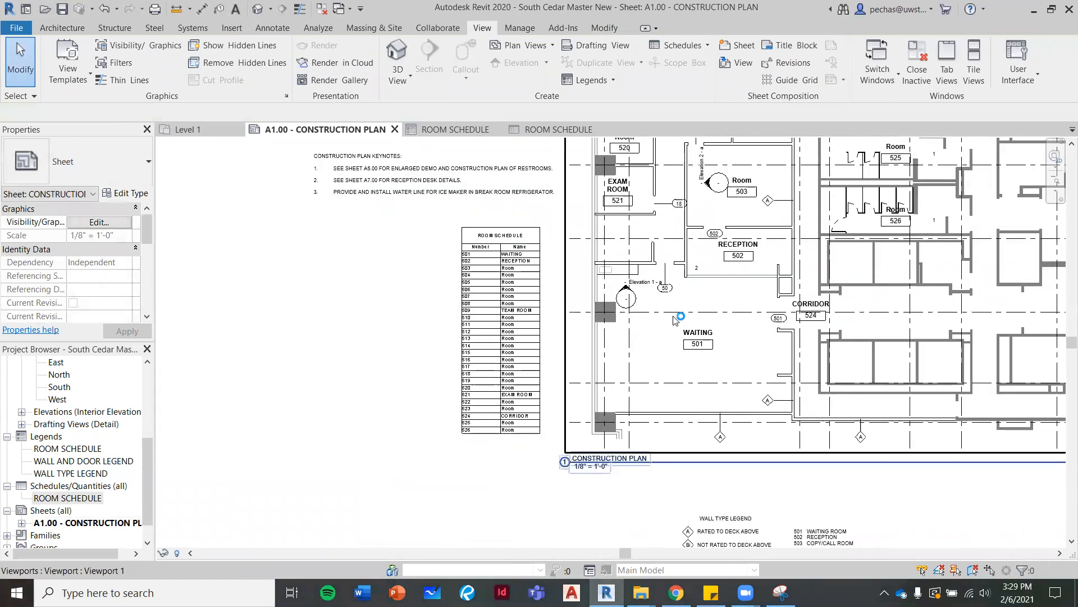
pyautogui.moveTo(785, 313); pyautogui.dragTo(603, 369, button='middle')
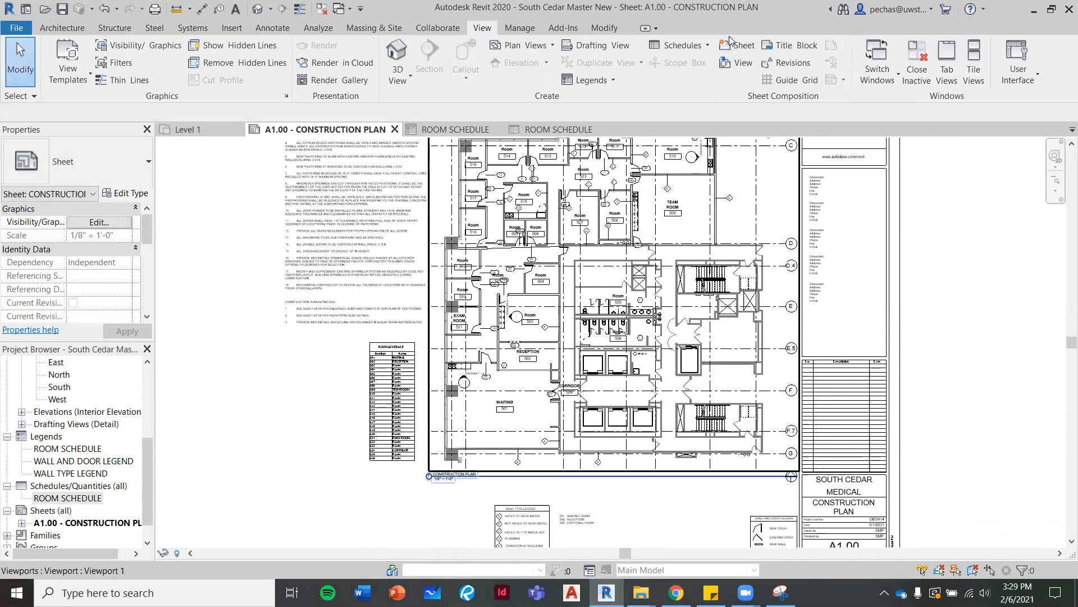